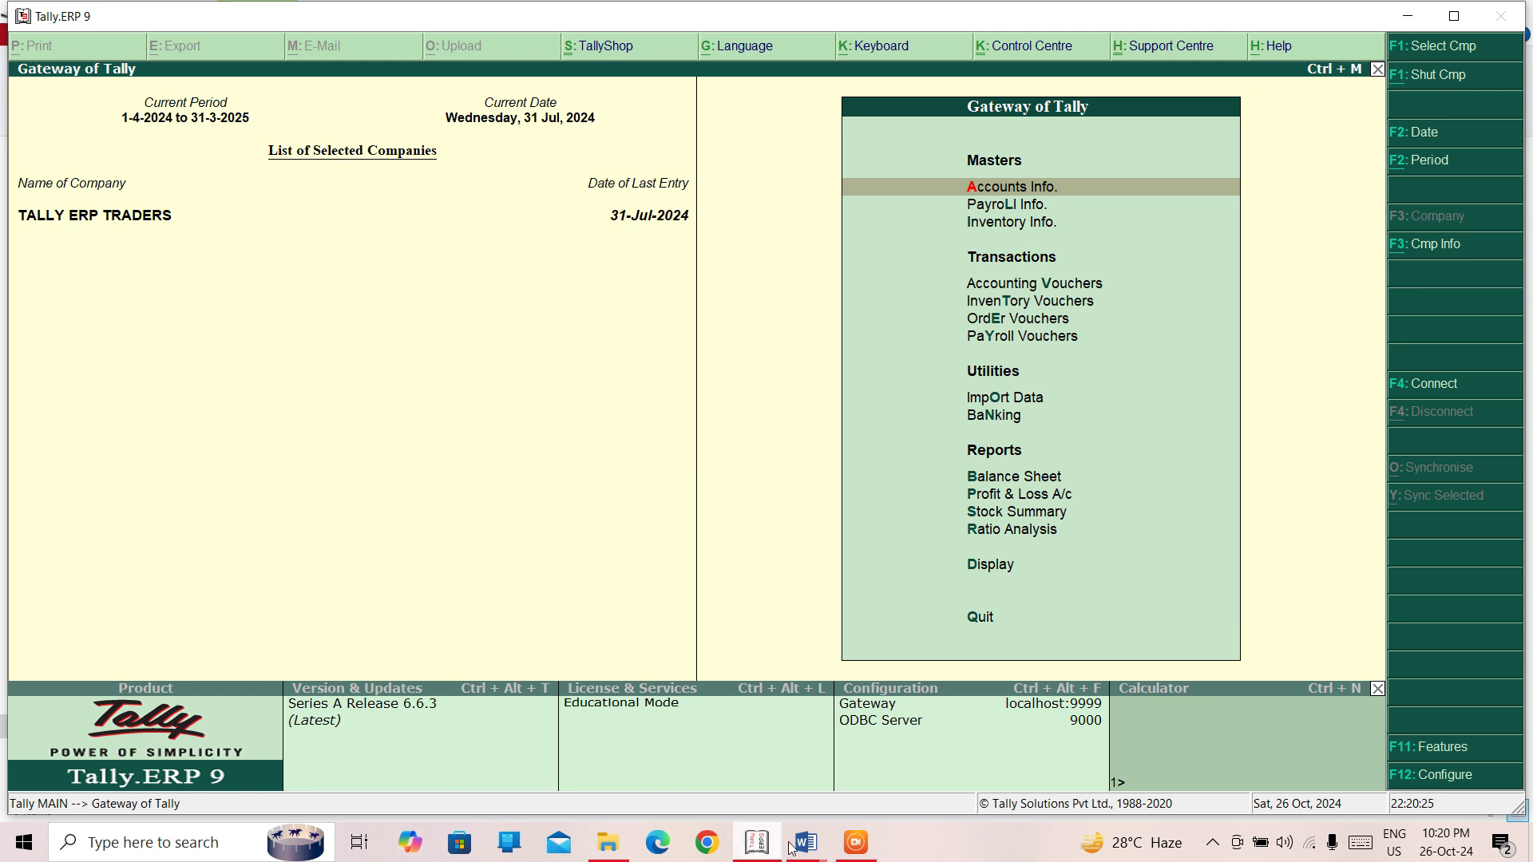
Switch to the TALLY ERP 9 NOTES document in Word and start a bold, underlined, centered line below the sixth resource center function
left_click(796, 847)
left_click(718, 750)
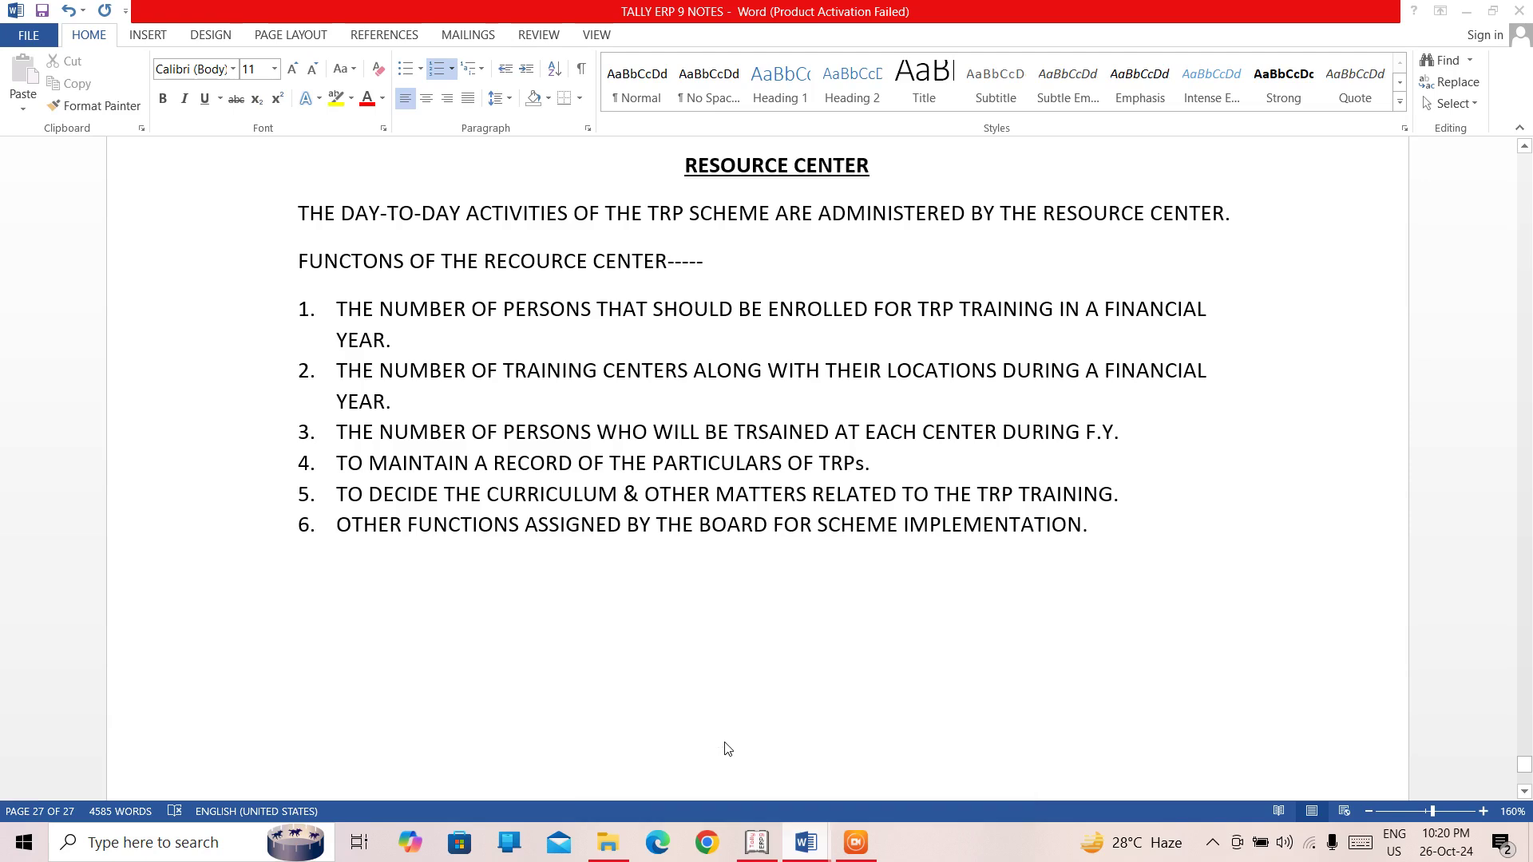
key("Return")
key("Return")
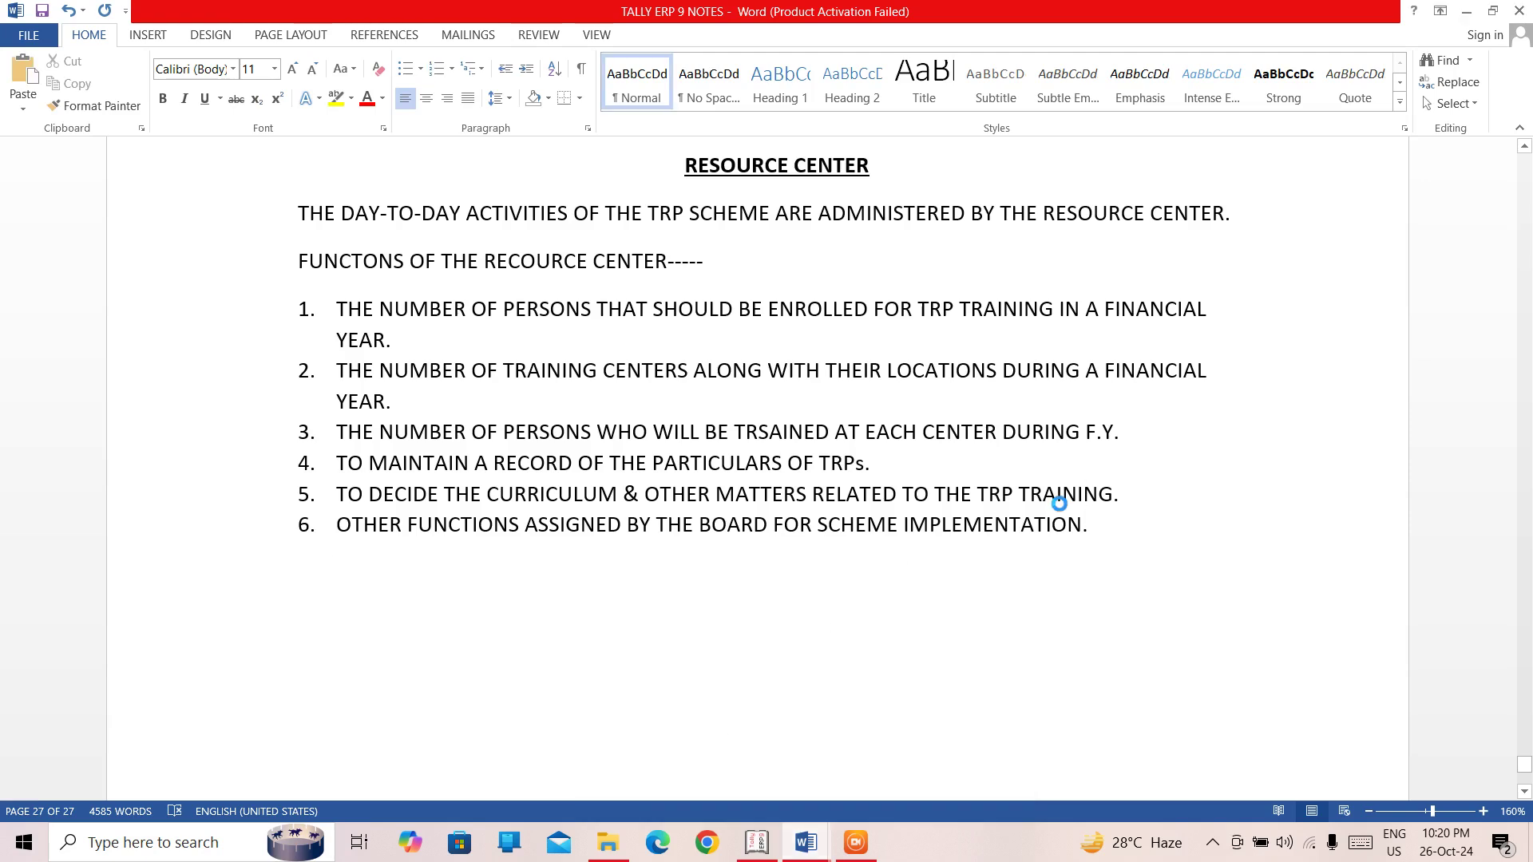
type("I")
key("BackSpace")
key("ctrl+b")
key("ctrl+e")
key("ctrl+u")
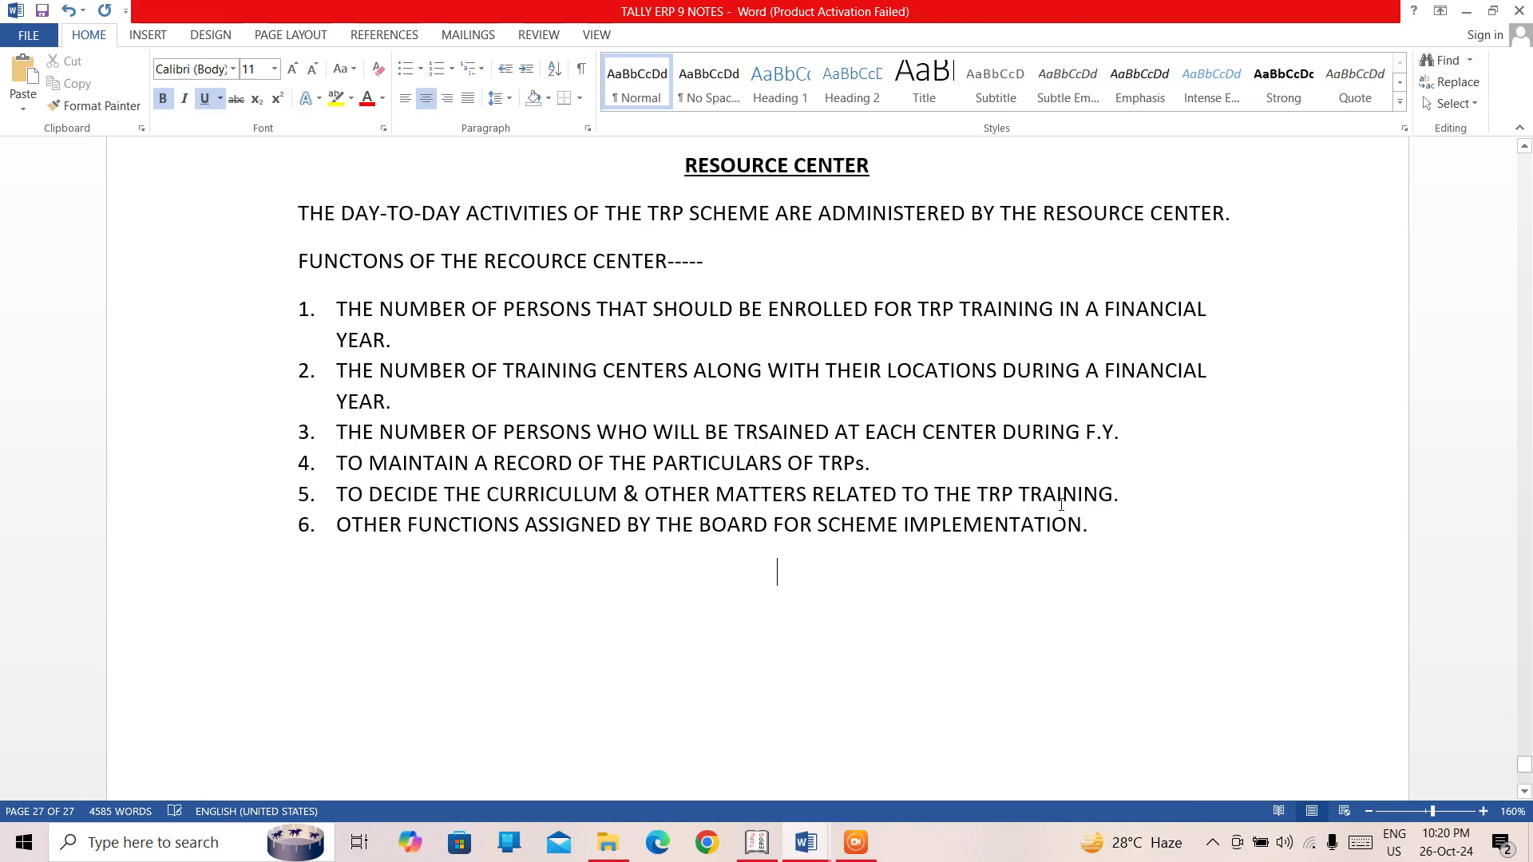
Enter the heading "IMPORTANT POINT FOR A TRP" and start a left-aligned, unformatted numbered list below it
type("IMPORT")
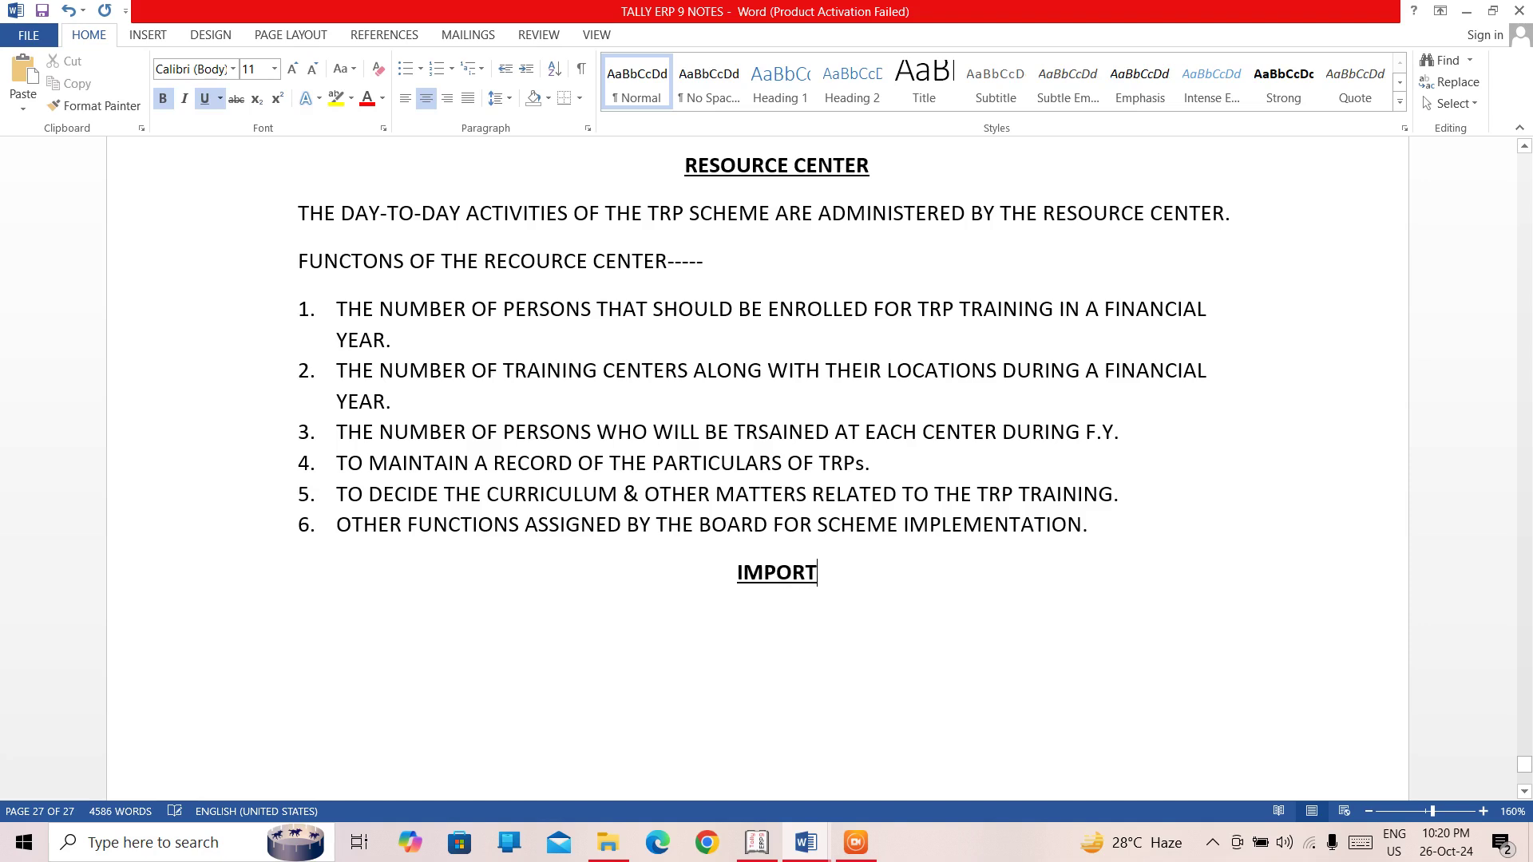
type("AN")
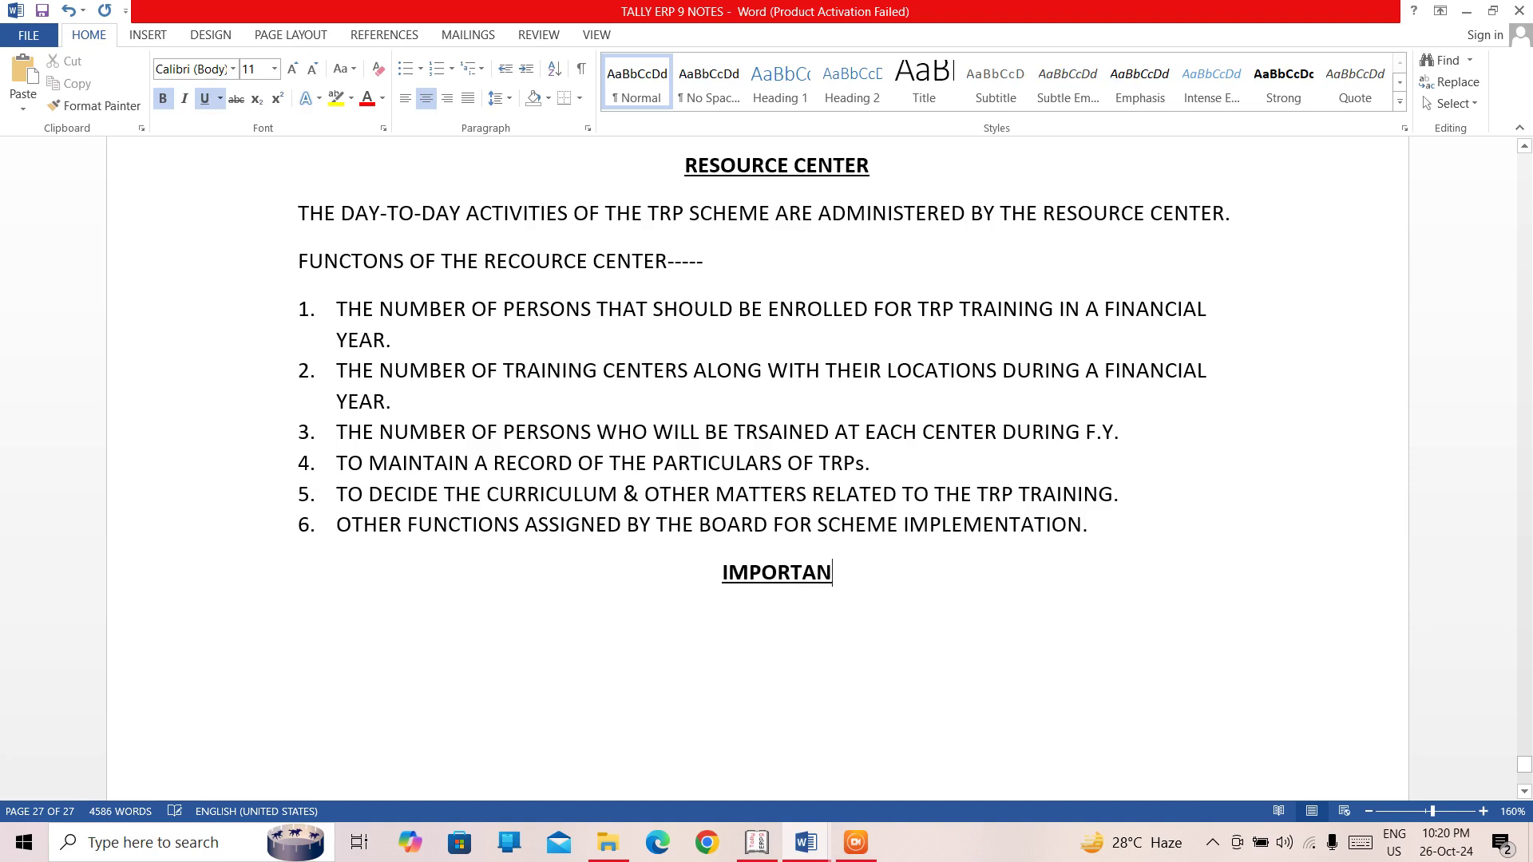
type("T POINT")
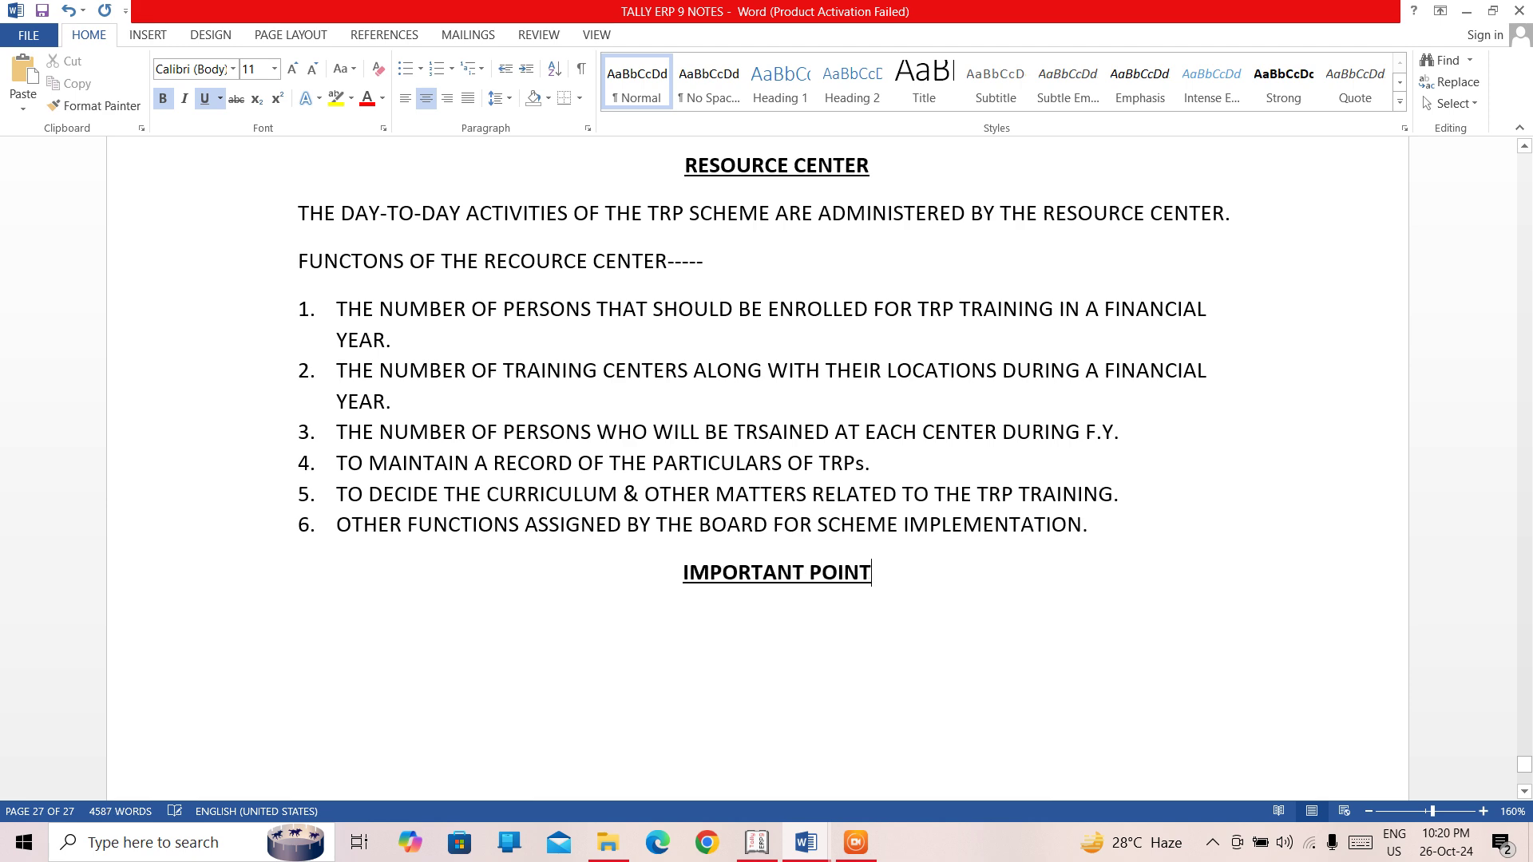
type(" FOR ")
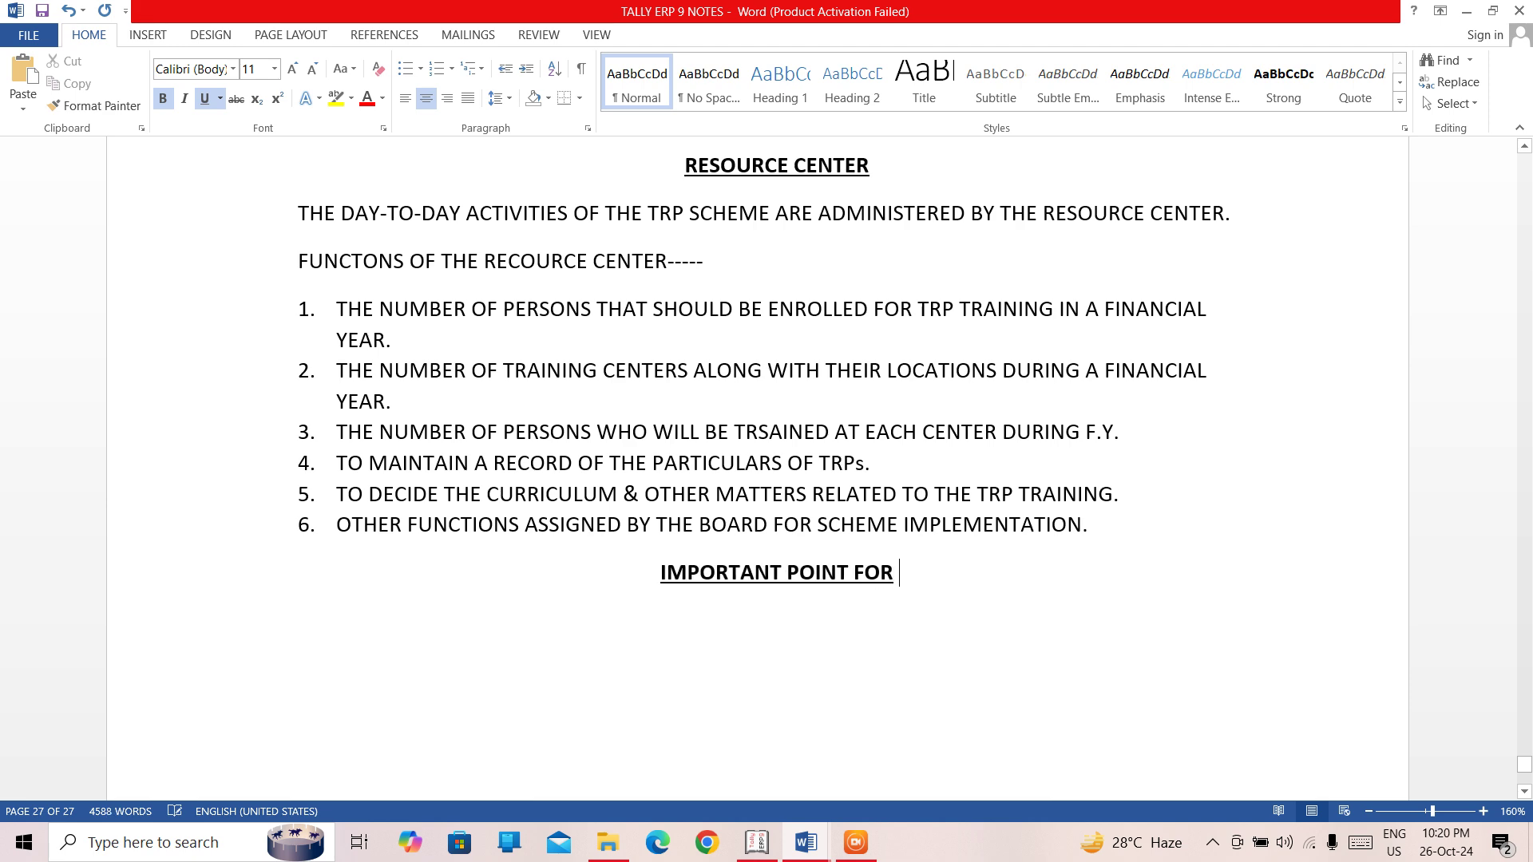
type("A TRP")
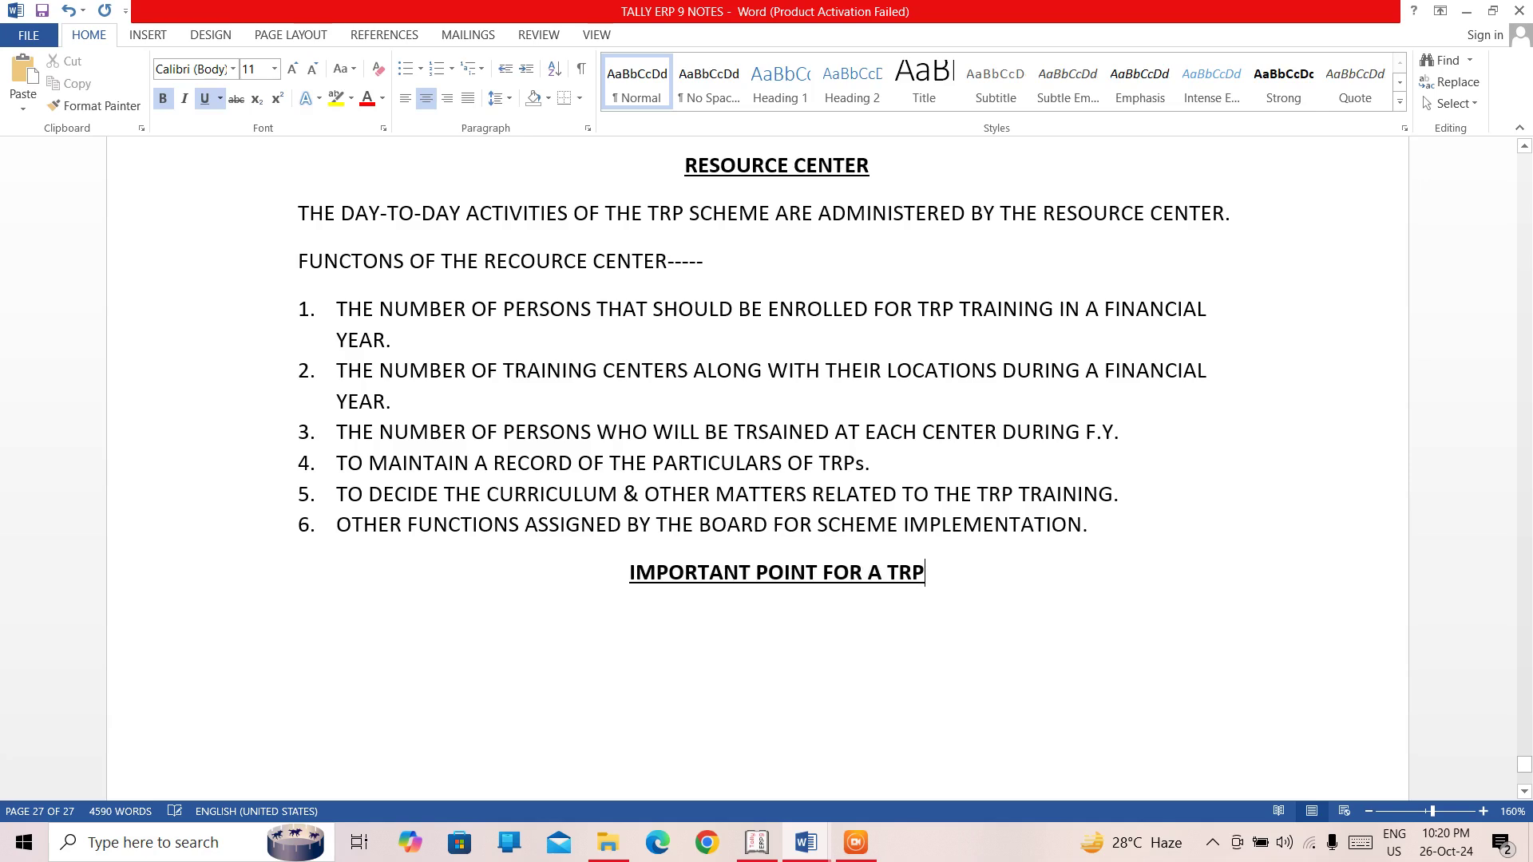
key("Return")
key("BackSpace")
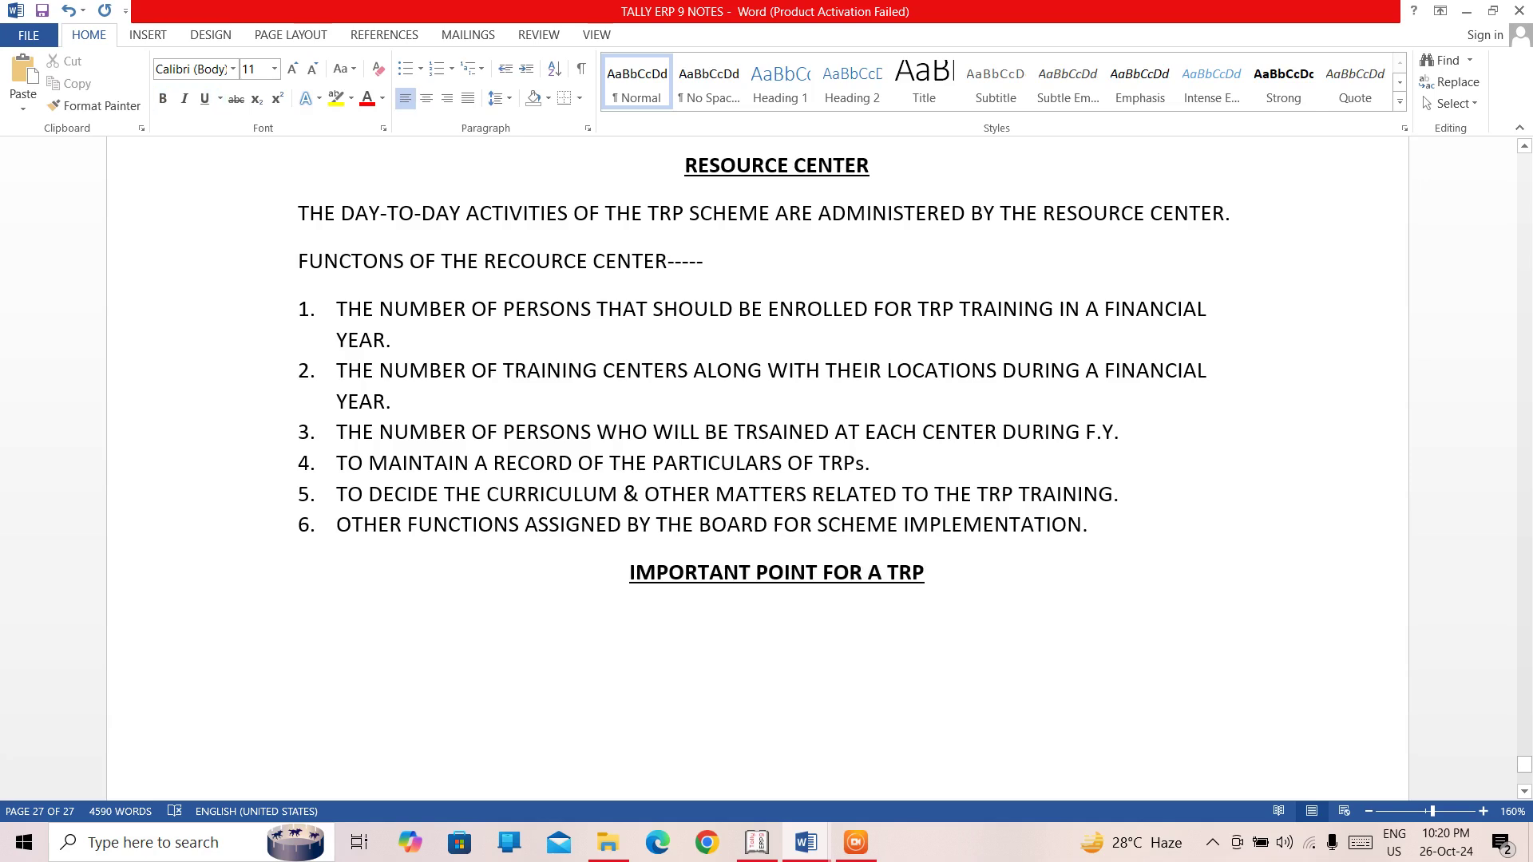
type("1.")
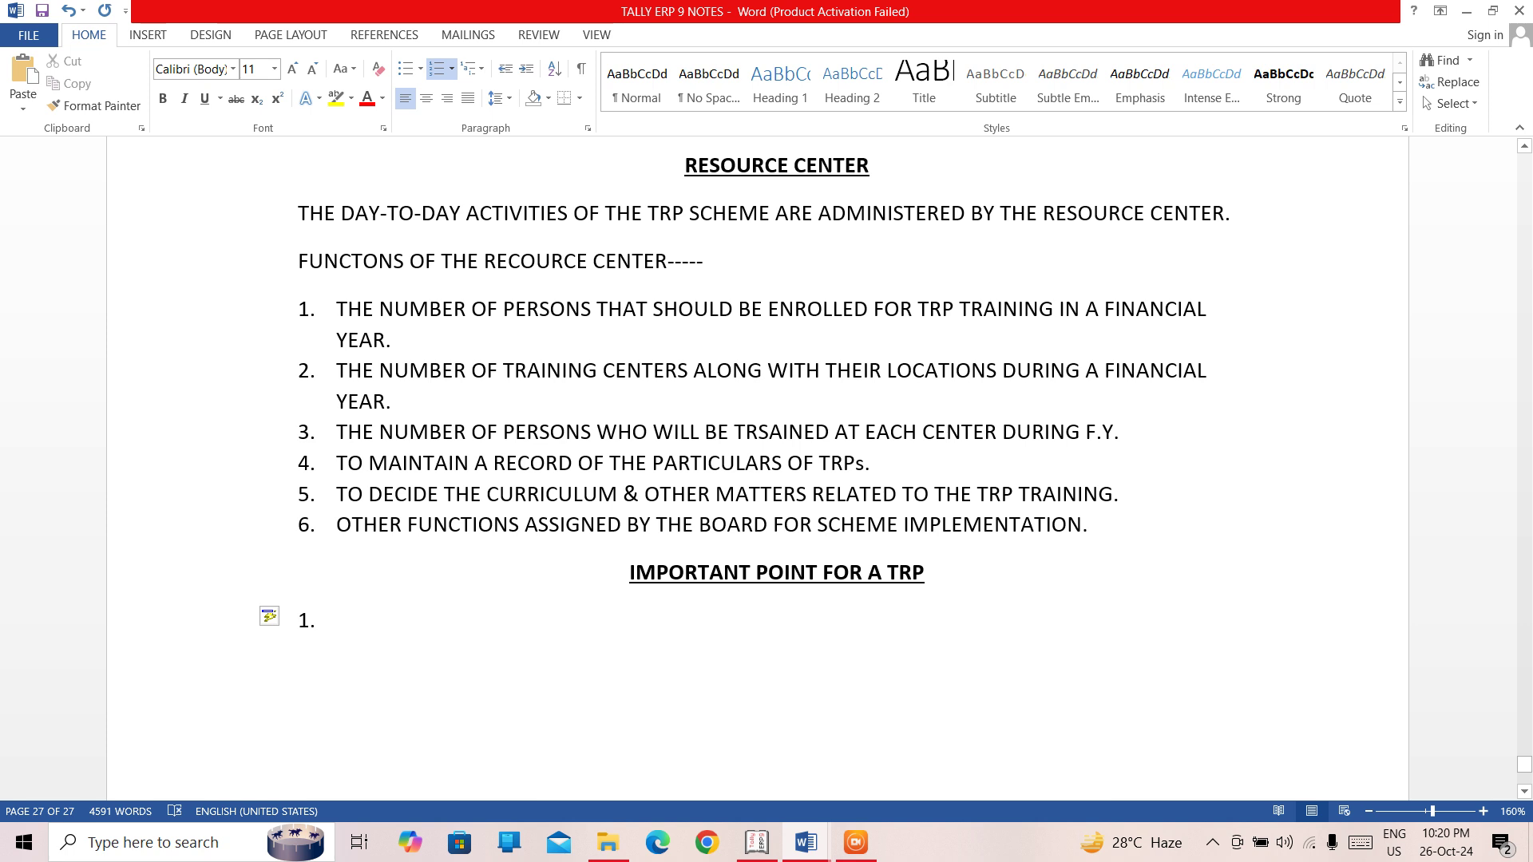
key("Return")
key("Return")
key("Return")
key("Return")
key("Return")
key("Return")
key("Return")
key("Return")
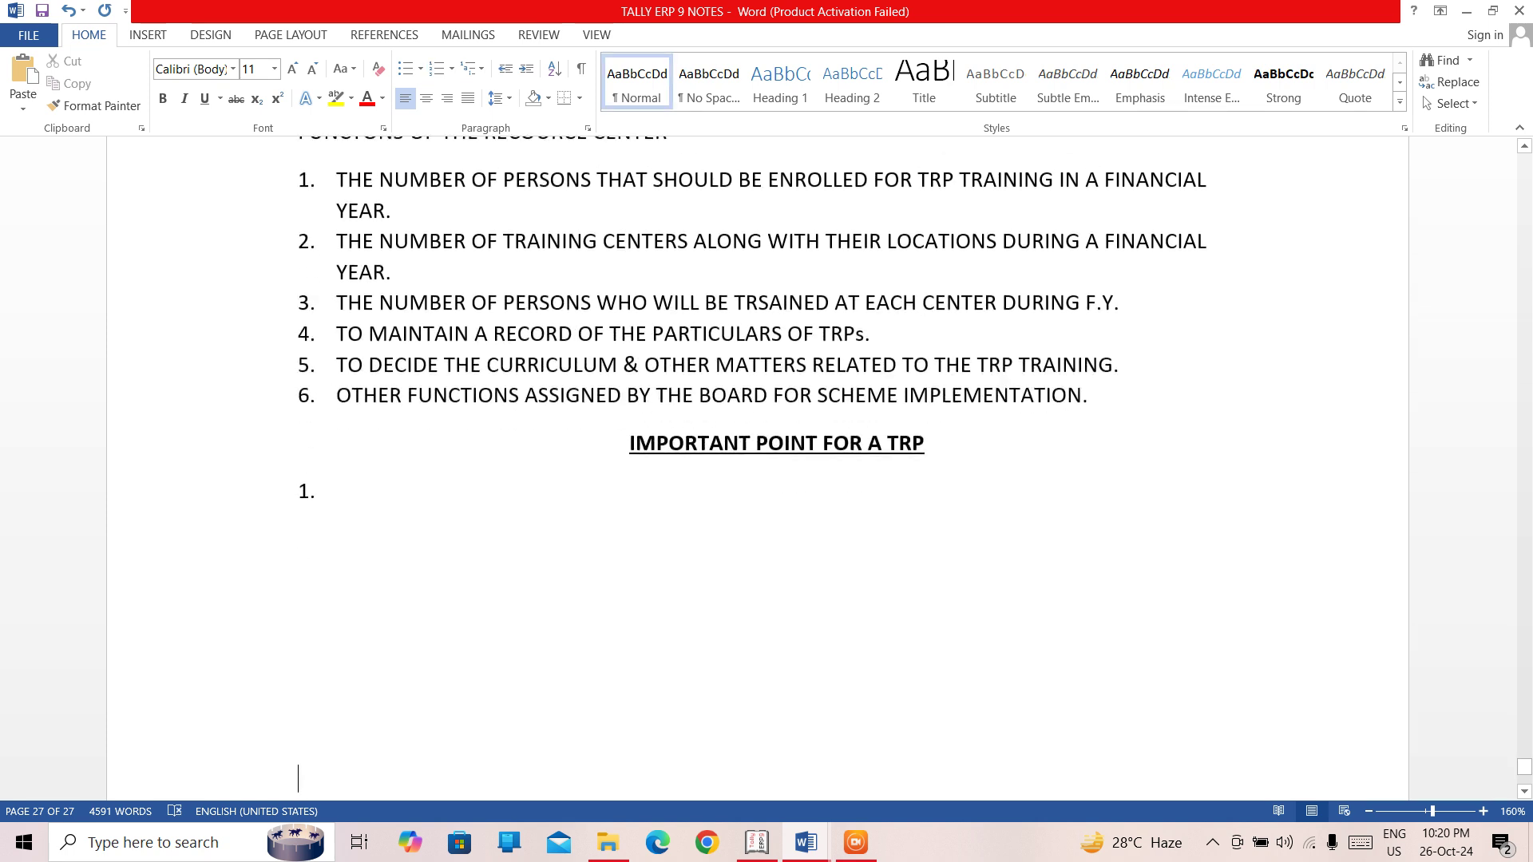
key("Return")
key("BackSpace")
key("BackSpace")
key("BackSpace")
key("BackSpace")
key("BackSpace")
key("BackSpace")
key("BackSpace")
key("BackSpace")
key("BackSpace")
key("BackSpace")
key("BackSpace")
key("BackSpace")
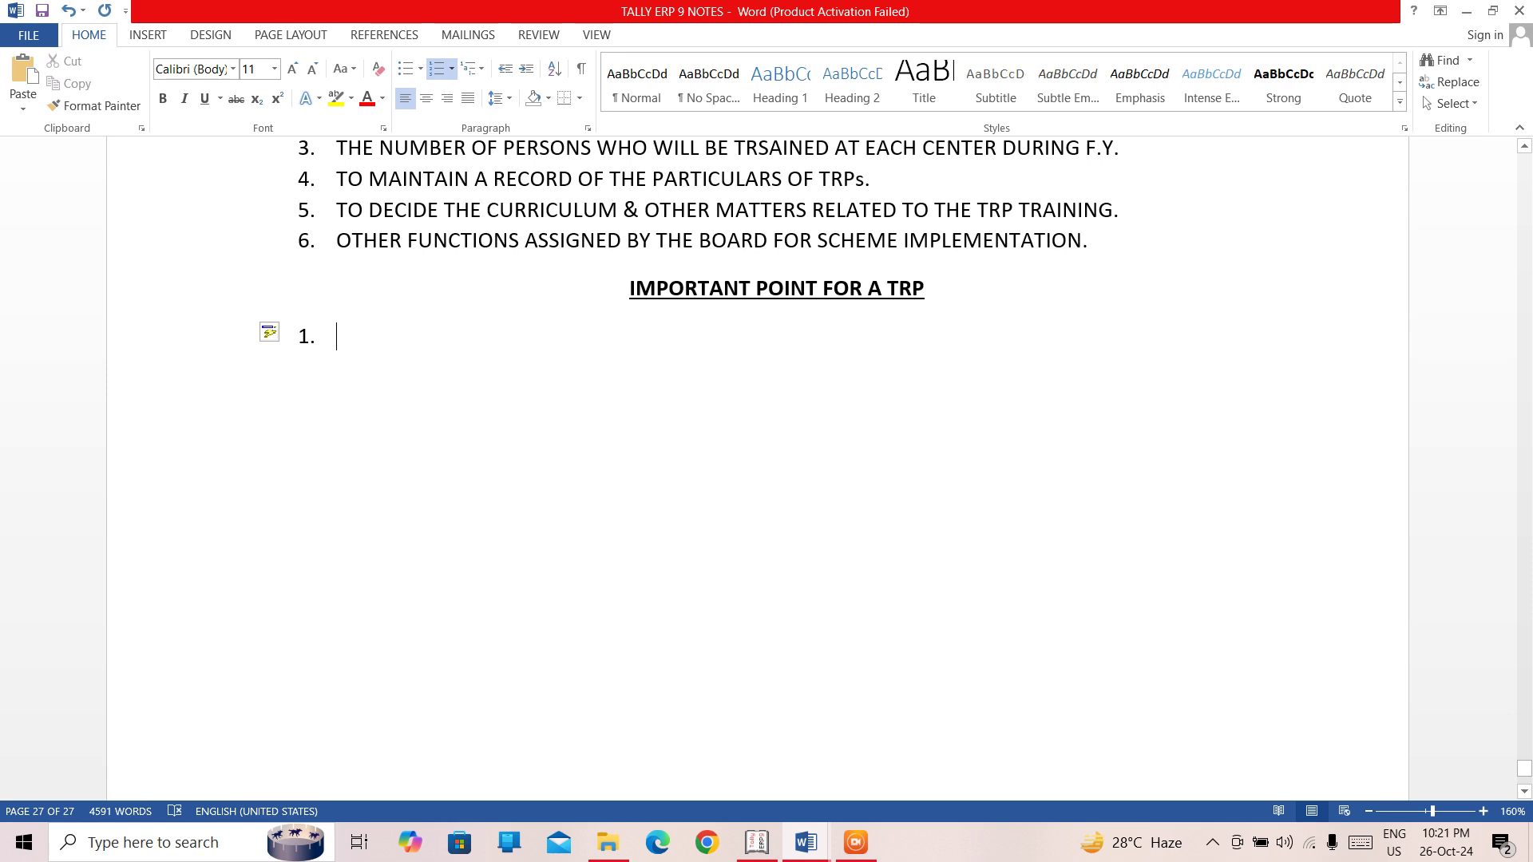
Write list item 1 as "MAKING SURE TO GIVE A COPY OF ITR TO THE ASSESSEE."
type("MAKING D")
key("BackSpace")
type("SURE ")
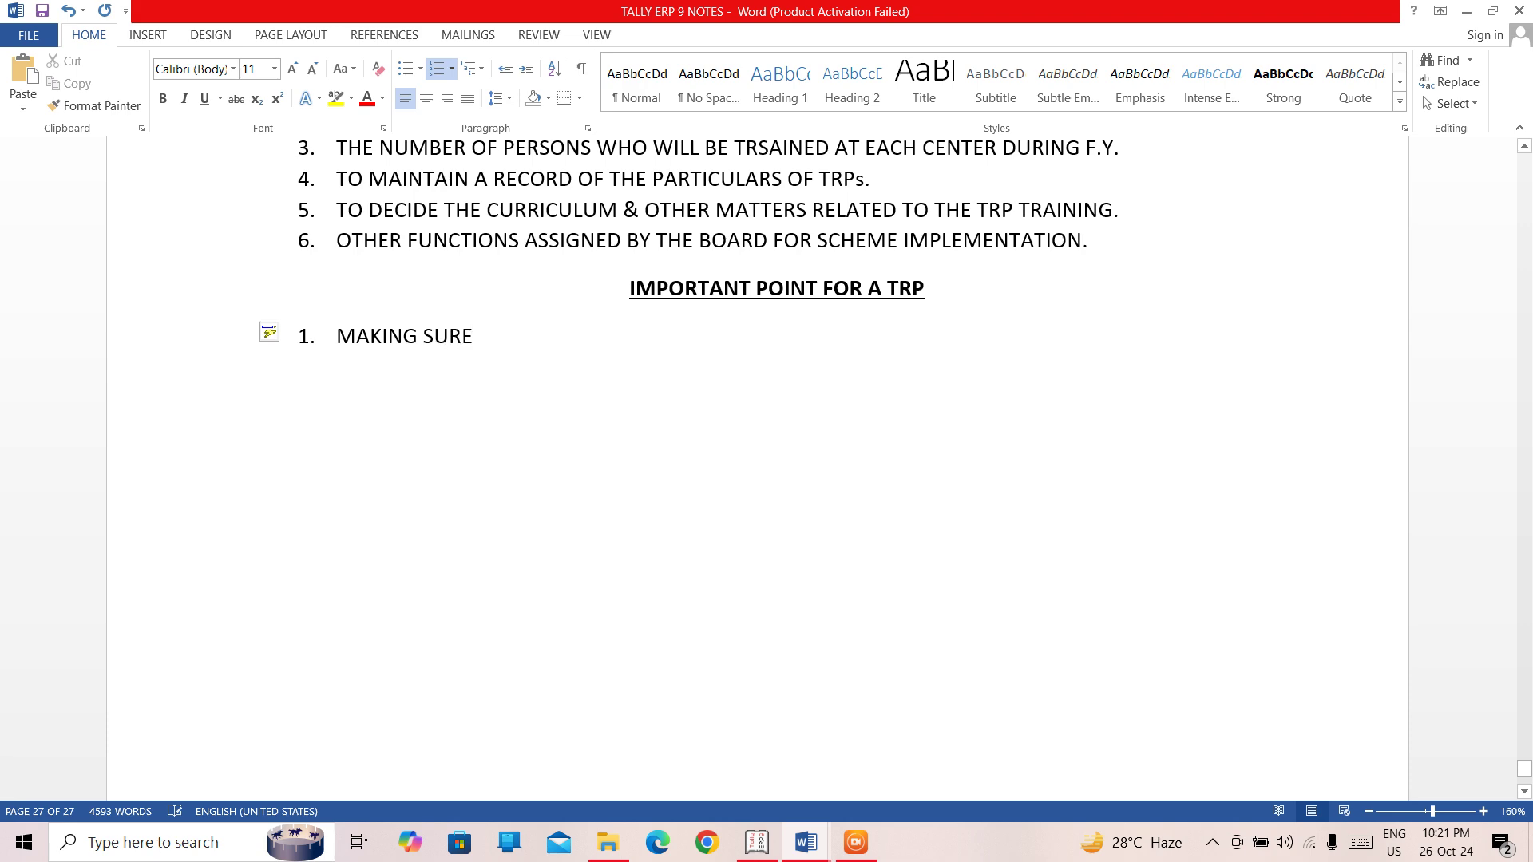
type("TO GIC")
key("BackSpace")
type("VE A COPY")
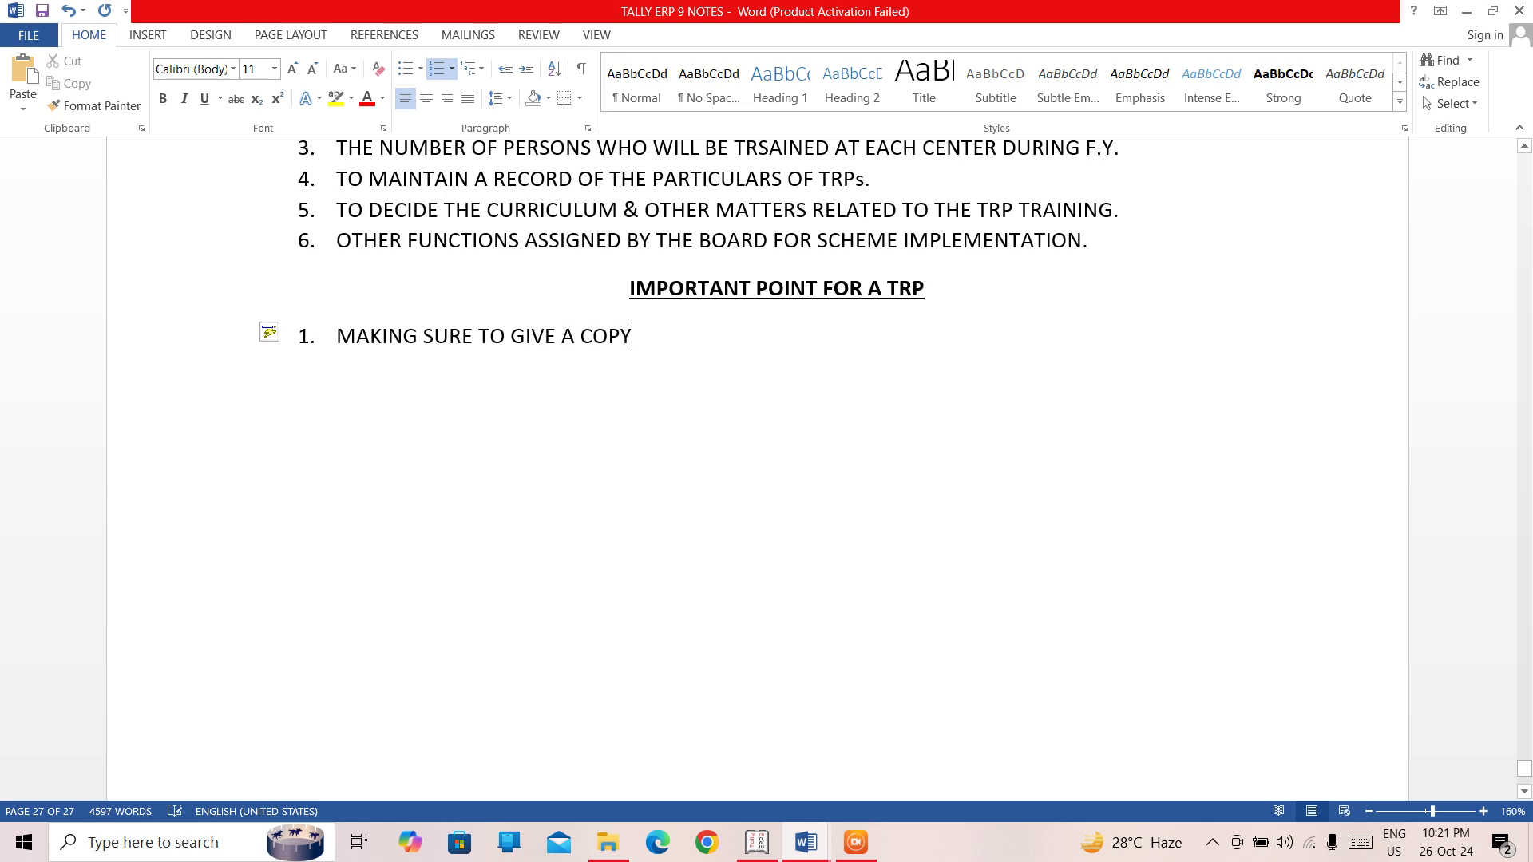
type(" OF ITR TO THE ASSEE")
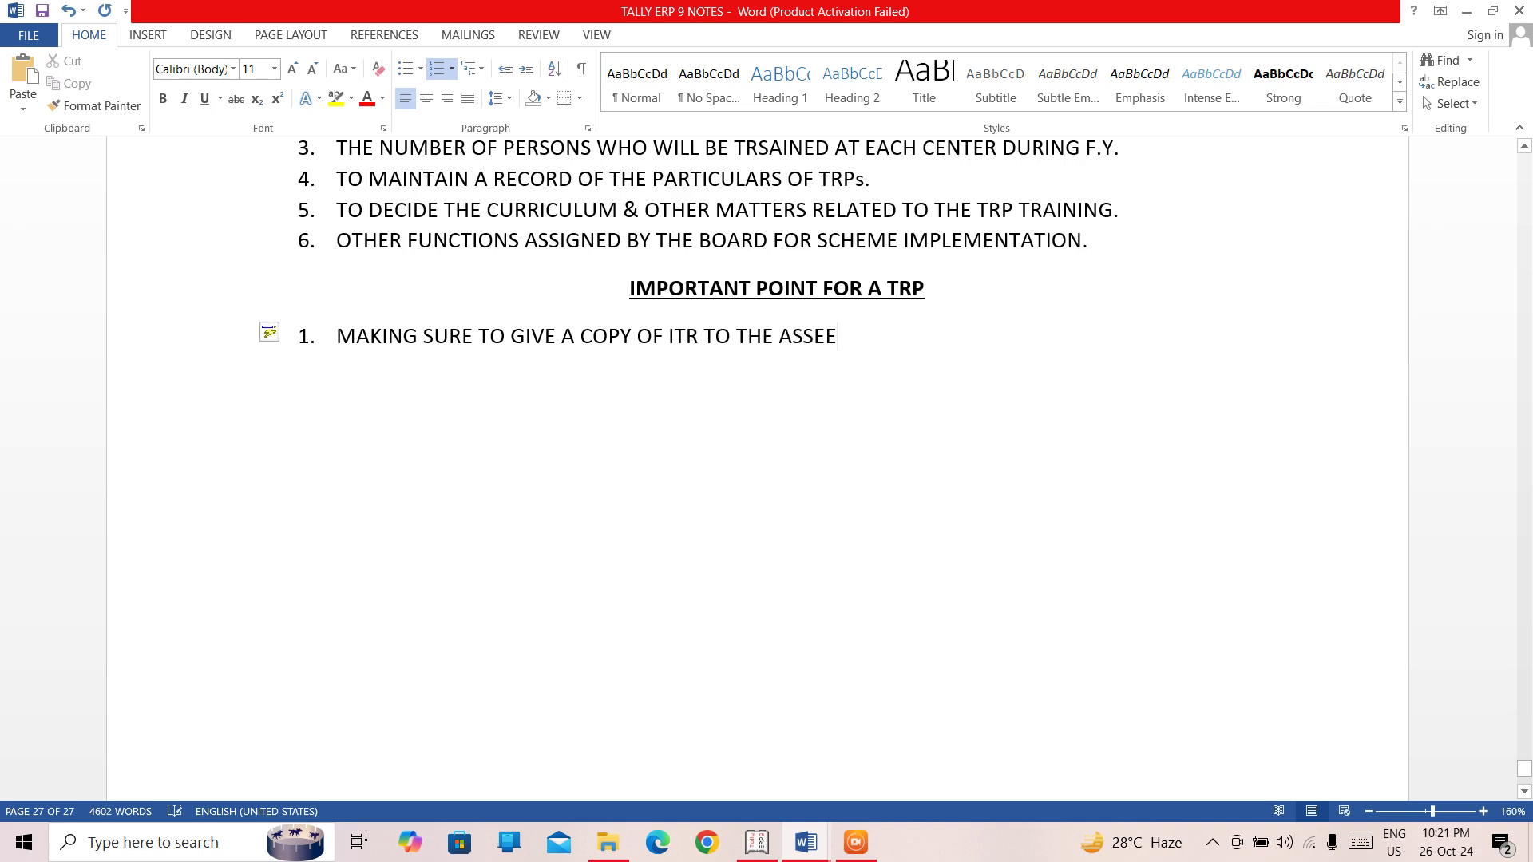
key("BackSpace")
type("SSEE.")
Add list item 2, "MAKING SURE TO ATTACH HIS SIGN ALONG WITH PREPARED ITR."
key("Return")
type("MAKING SURE")
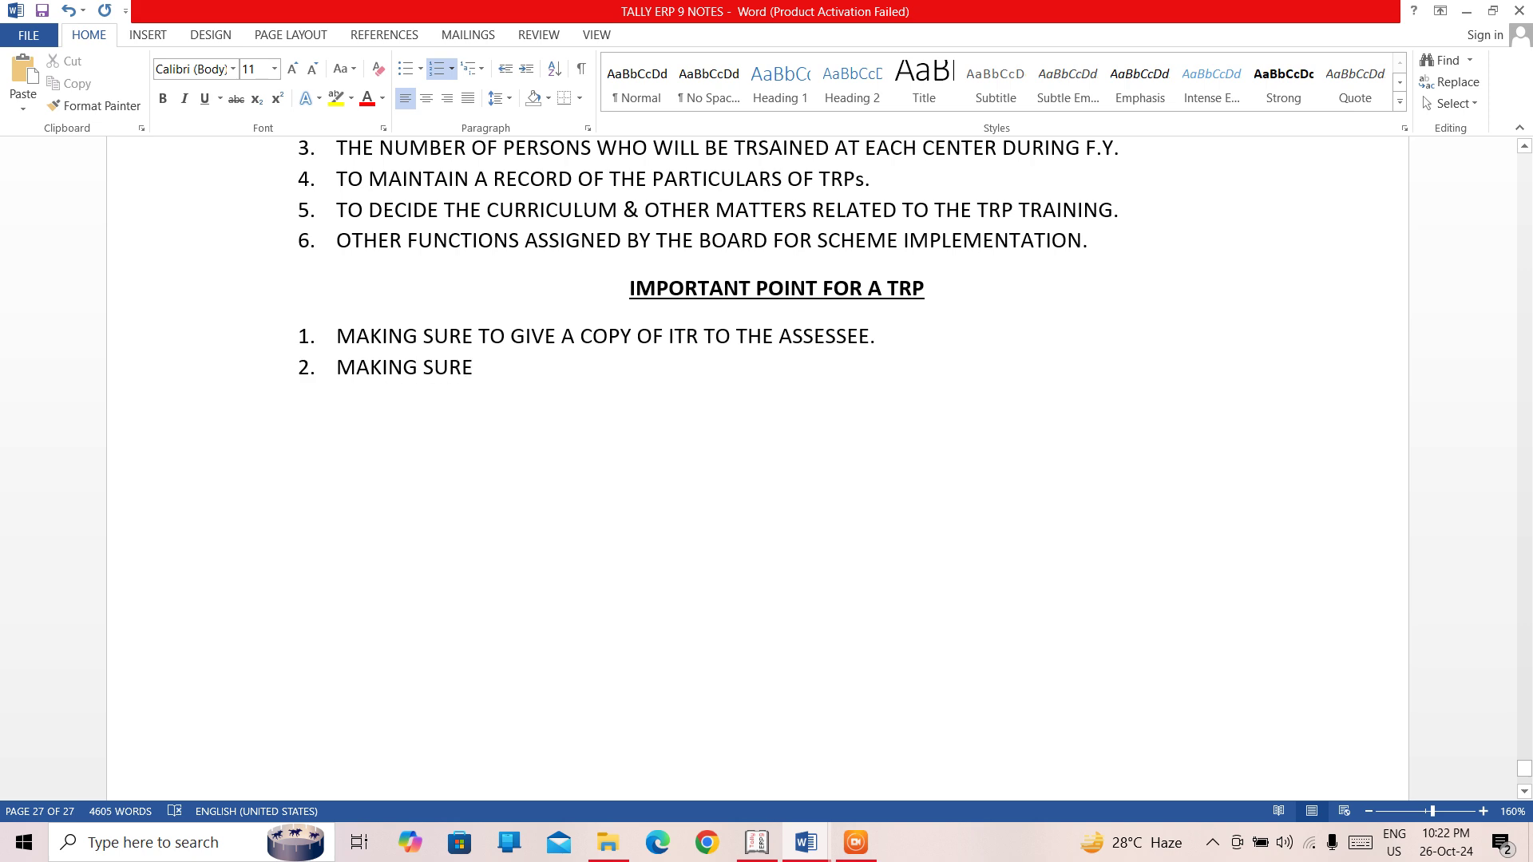
type(" TO ATTACH HIS SI")
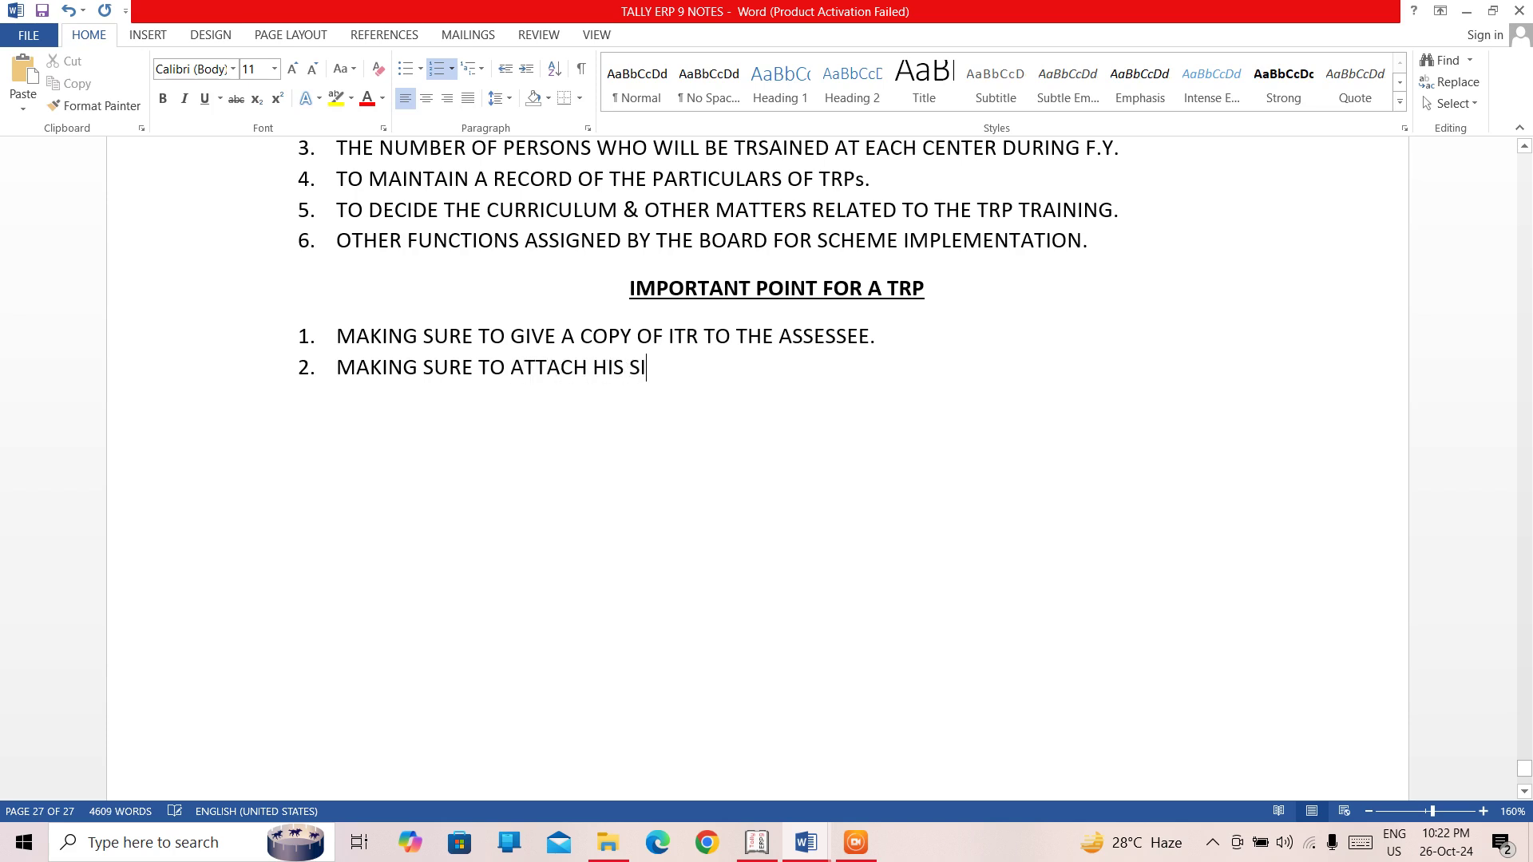
type("GN ALONG ")
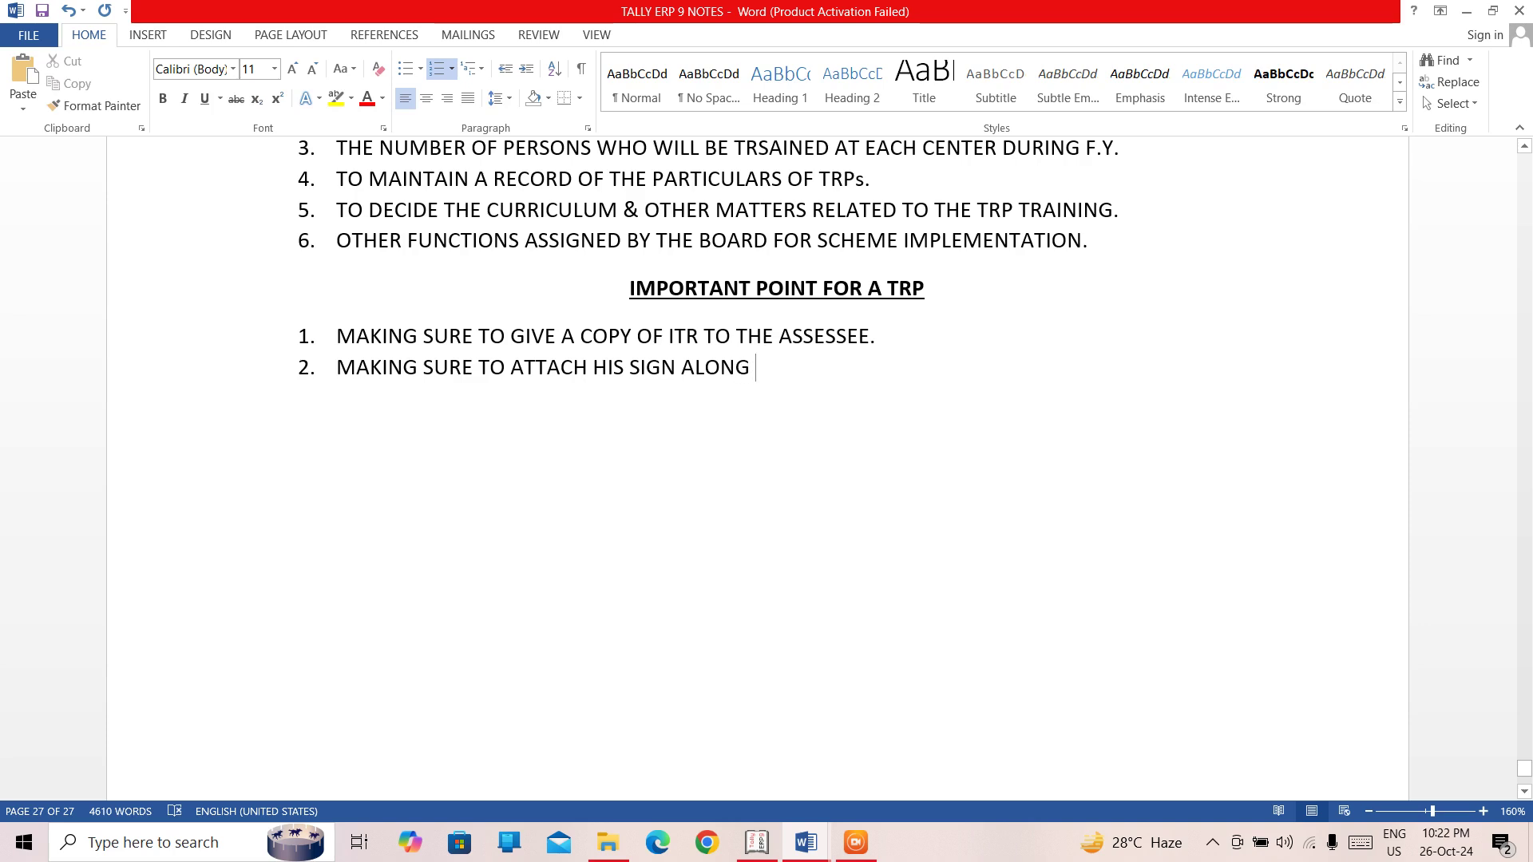
type("WITH PT")
key("BackSpace")
type("REPARED ")
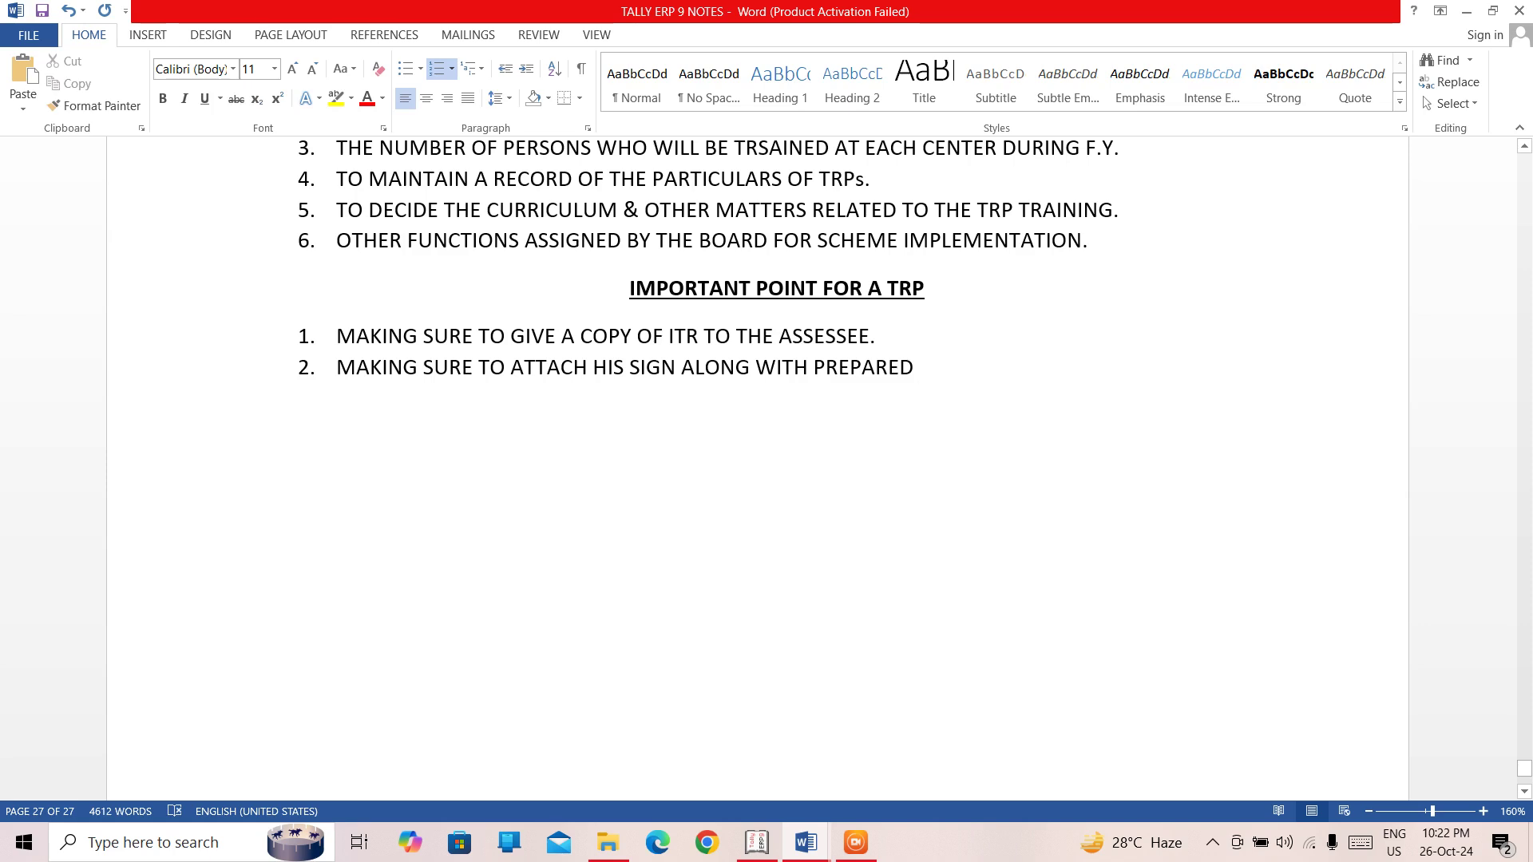
type("ITR.")
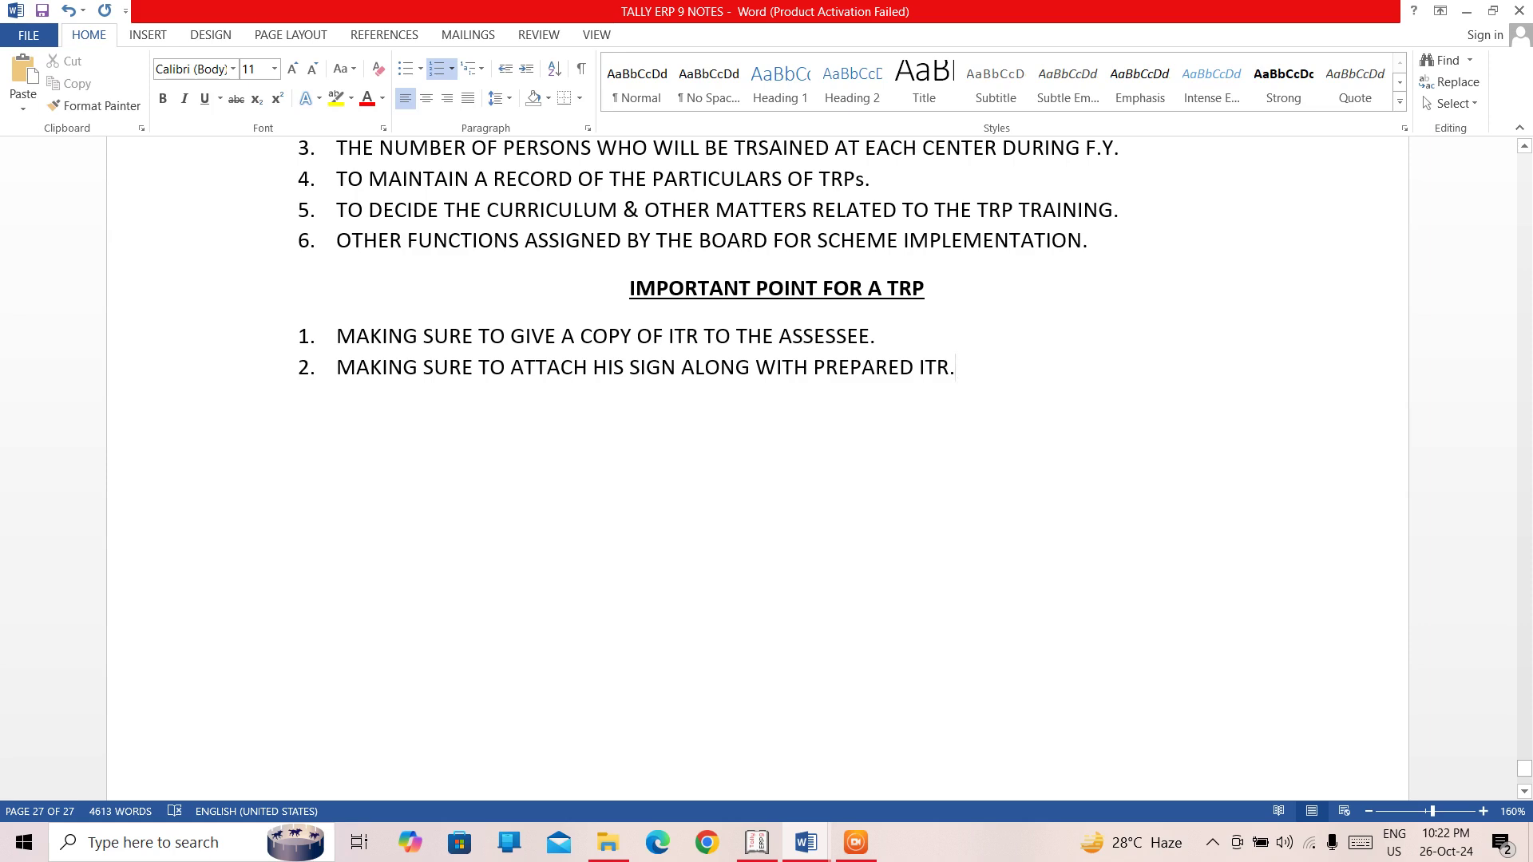
Add list item 3, "TO PROVIDE HIS NAME & UIN PREPARED ITR."
key("Return")
type("TO PROVIDE")
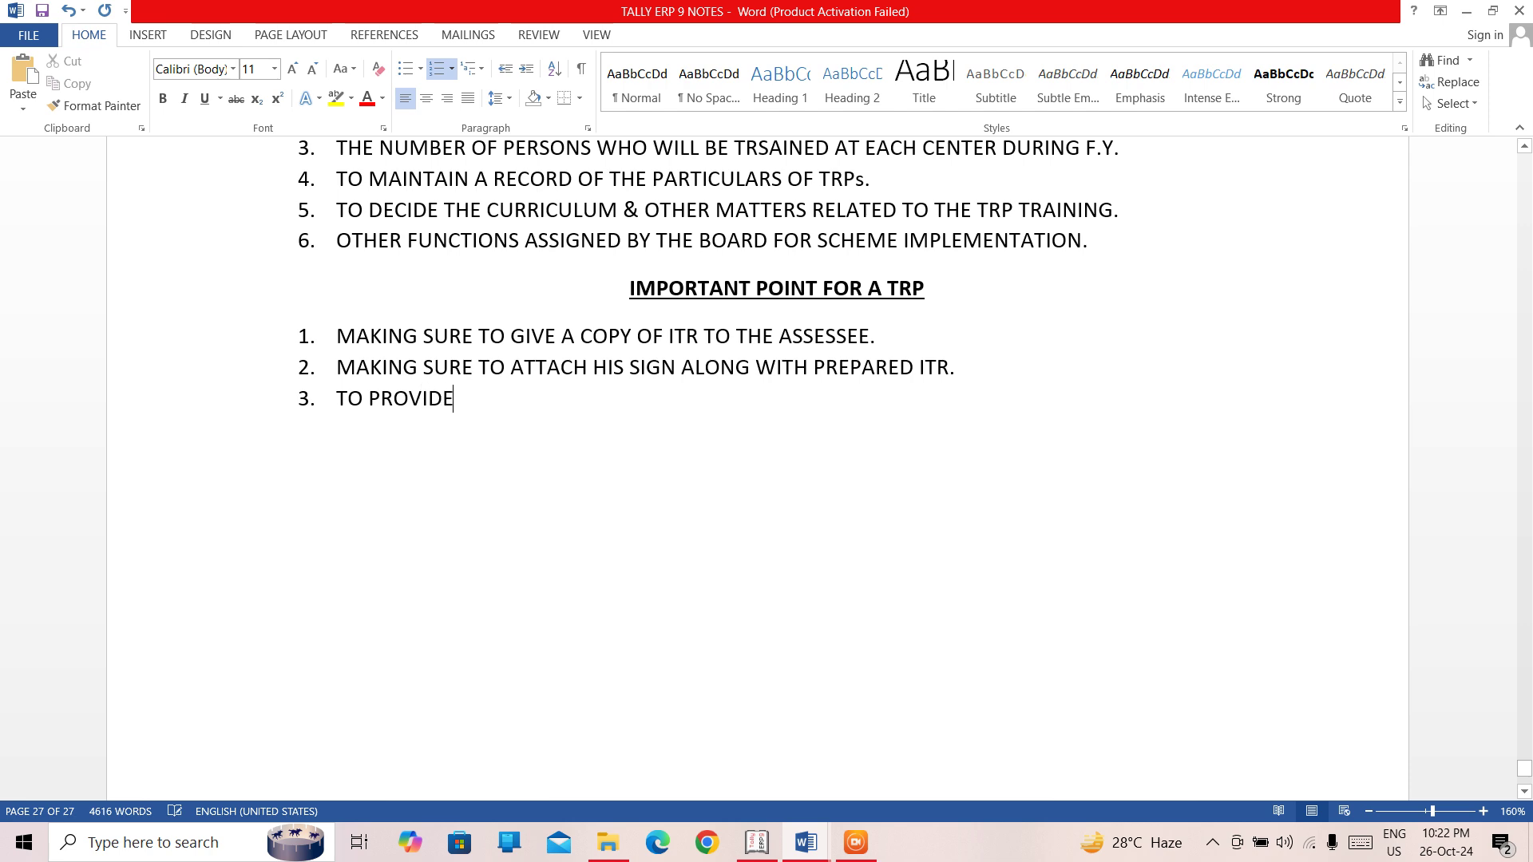
type(" HIS NAME")
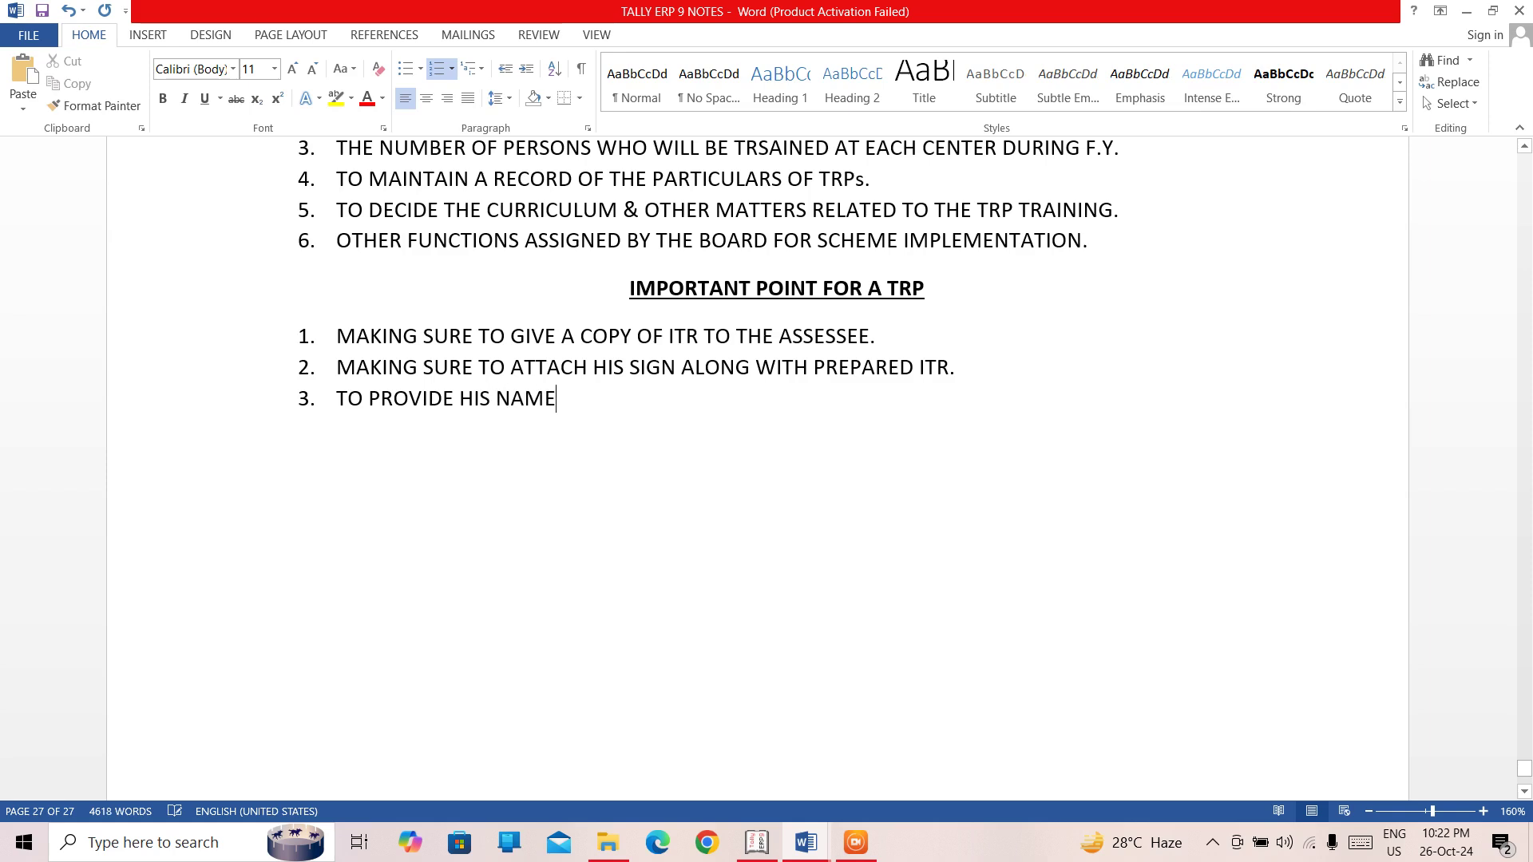
type(" &")
type(" UIN")
type("PAN")
key("BackSpace")
key("BackSpace")
key("BackSpace")
type("(")
key("BackSpace")
type("PREP")
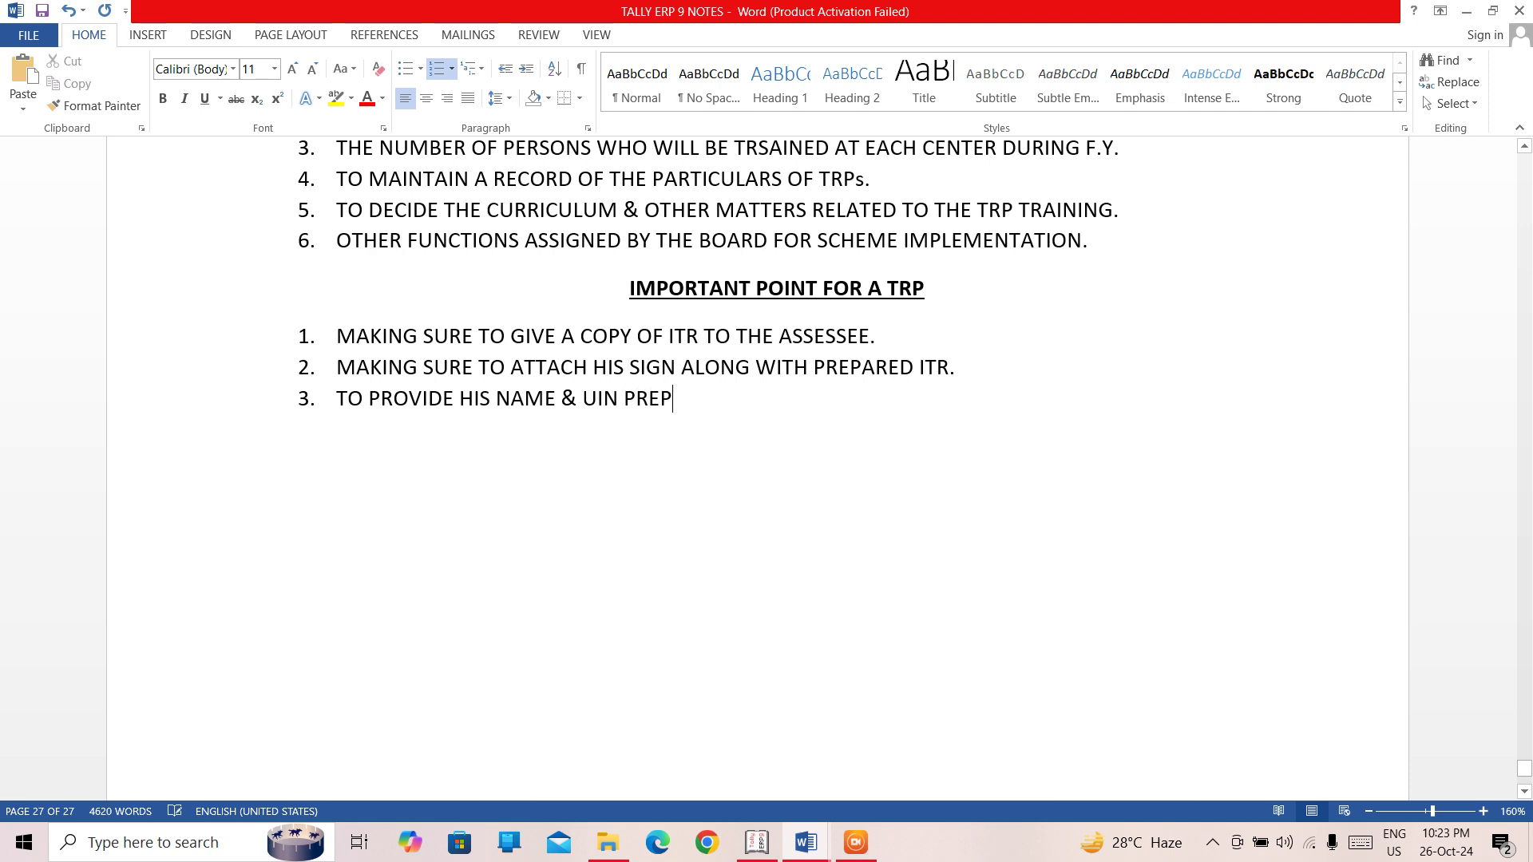
type("ARED ITR")
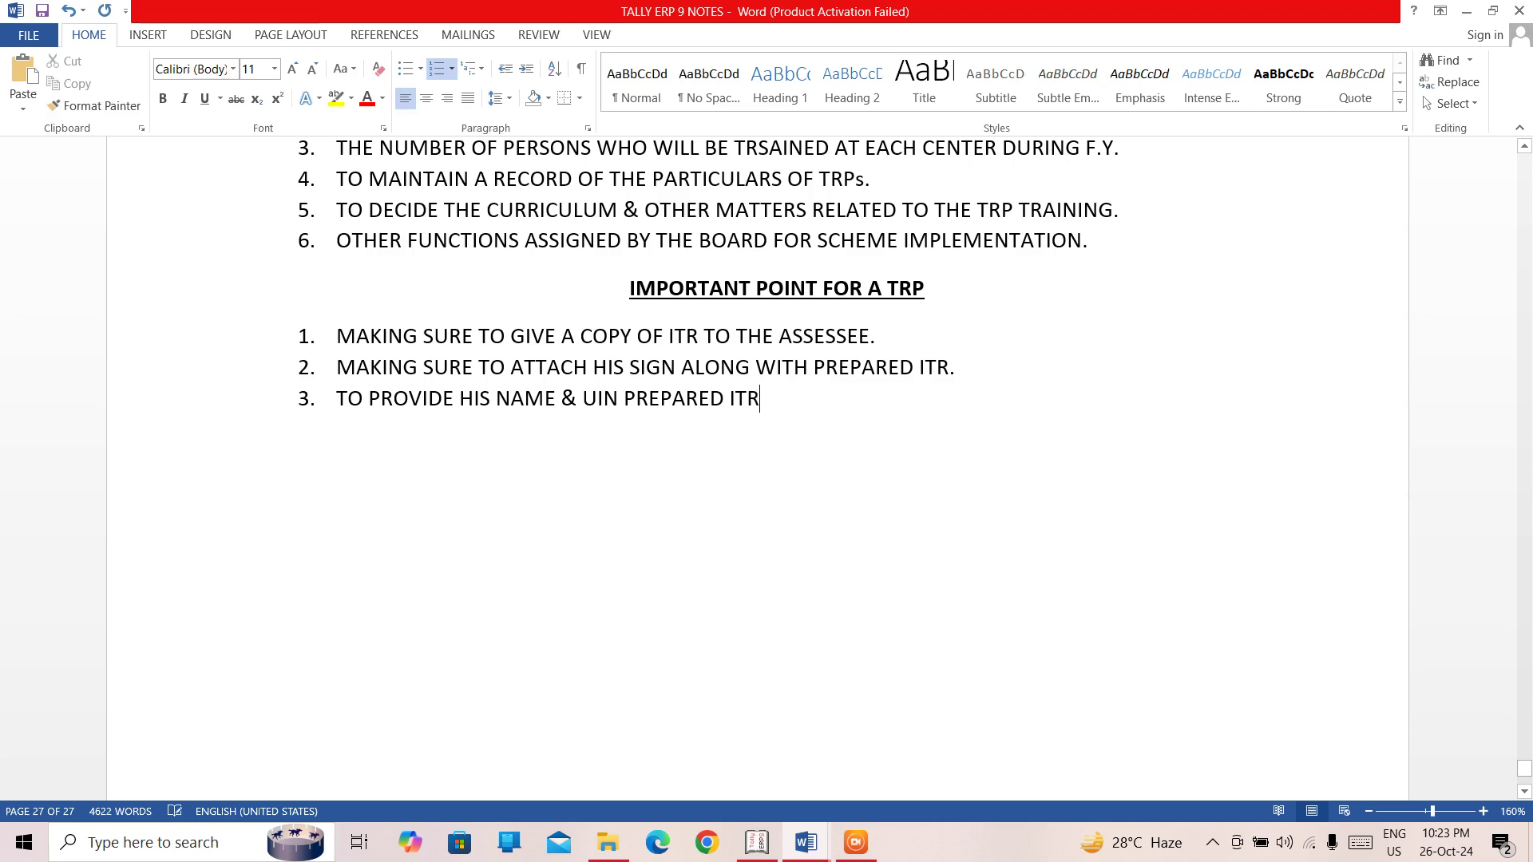
type(".")
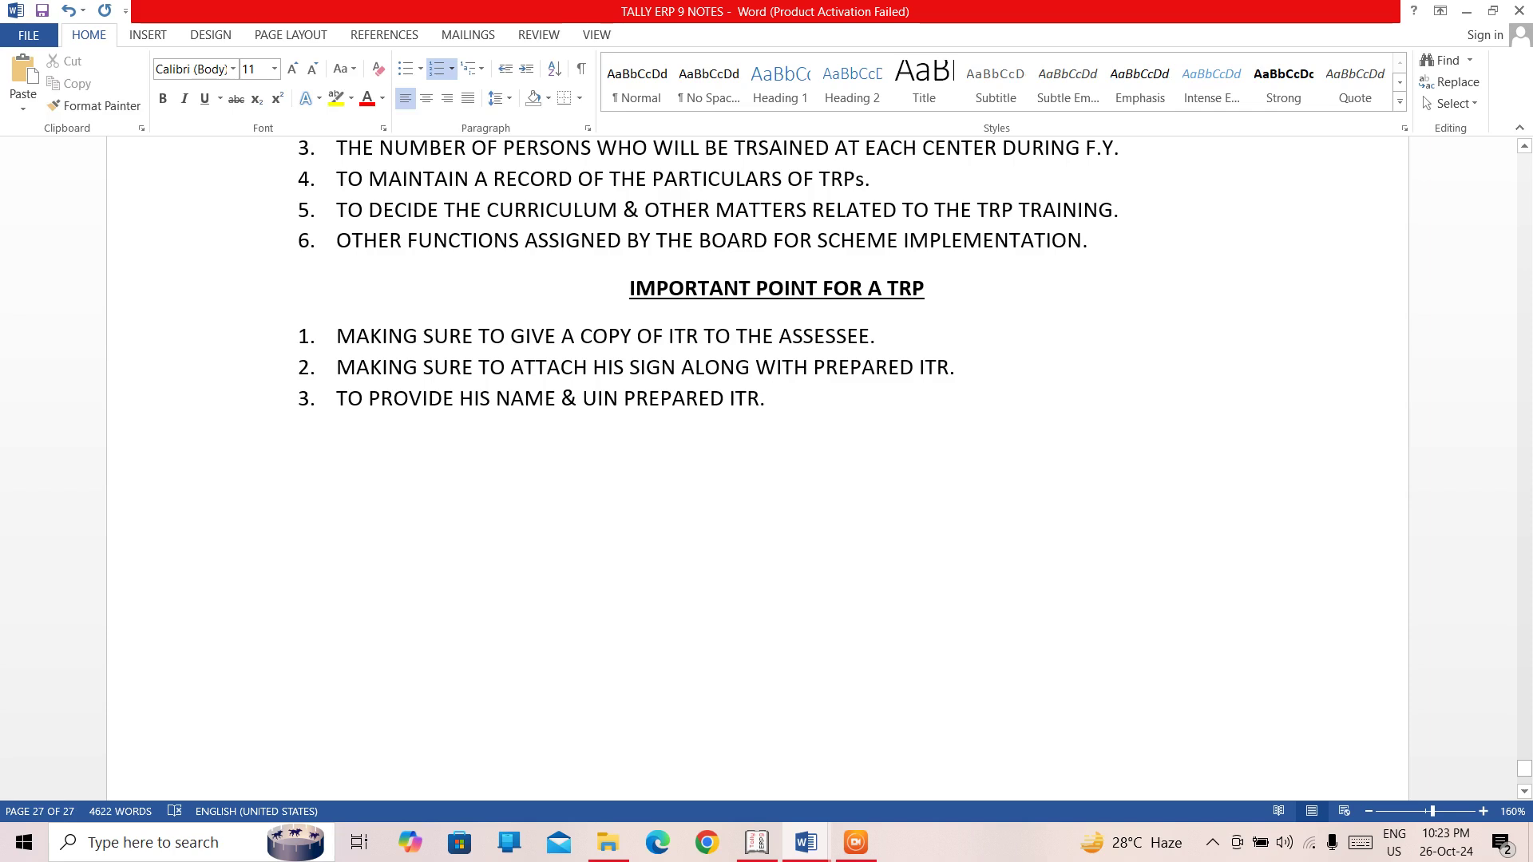
Add list item 4, "TO ENTER INFO PROVIDED BY THEASSESSEE CORRECTLY IN ITR."
key("Return")
type("TO ENTRR")
key("BackSpace")
key("BackSpace")
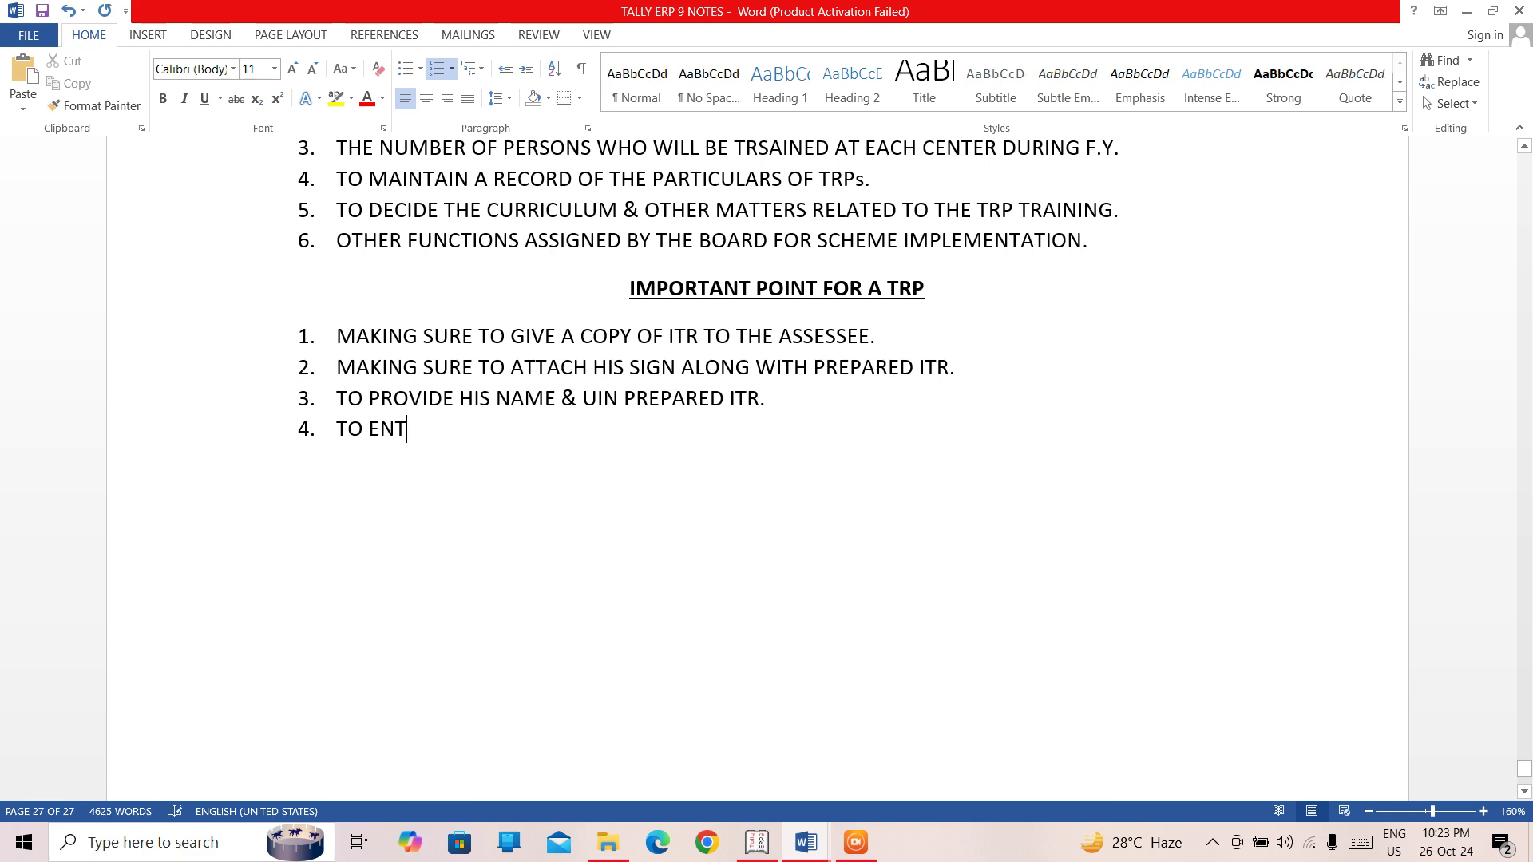
type("ER INFO PROV")
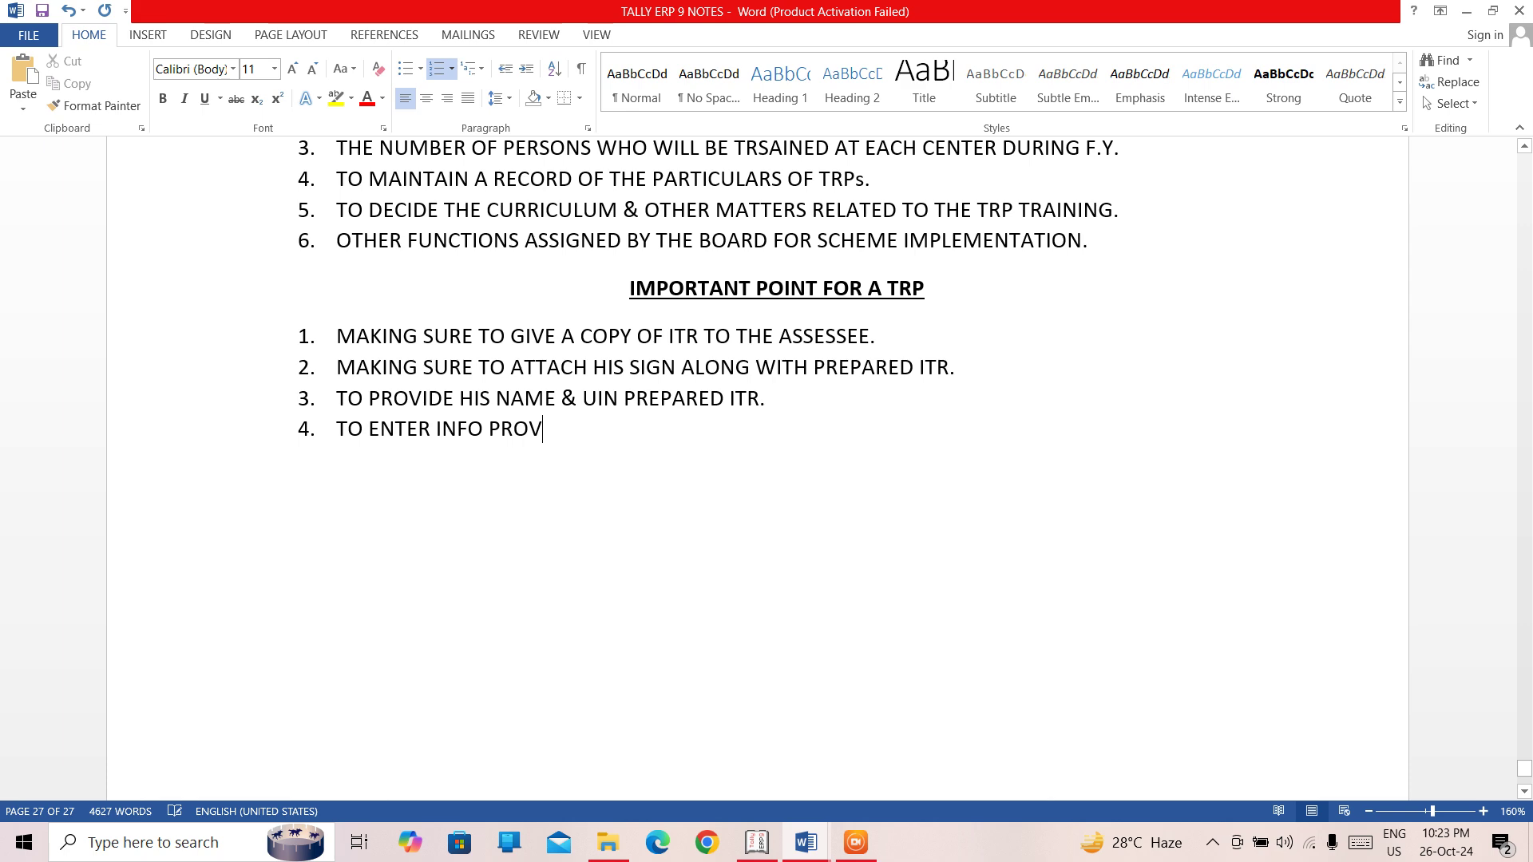
key("Return")
key("Return")
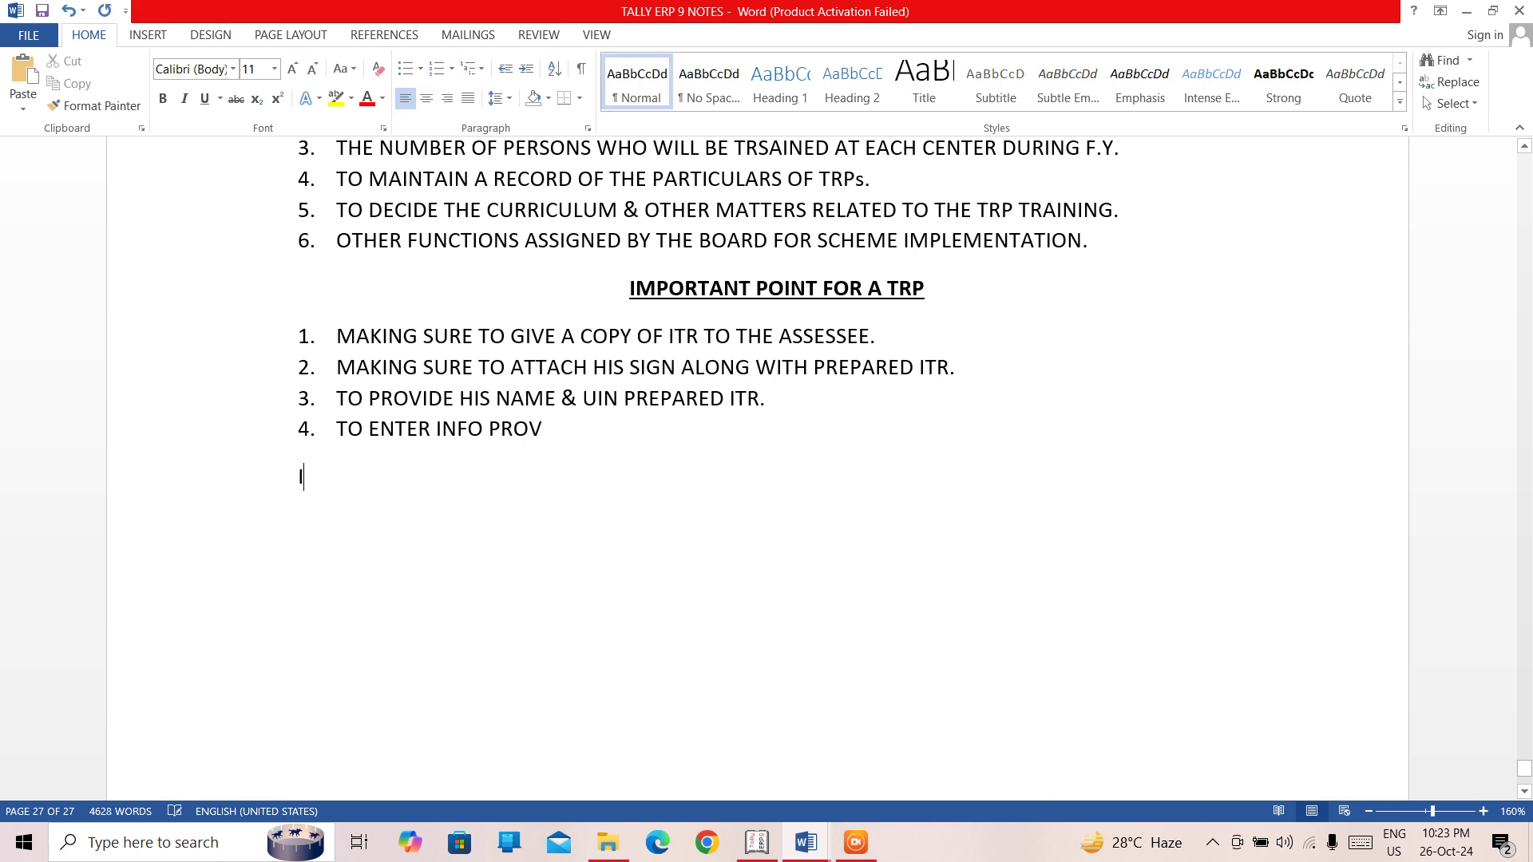
key("BackSpace")
key("BackSpace")
type("ID")
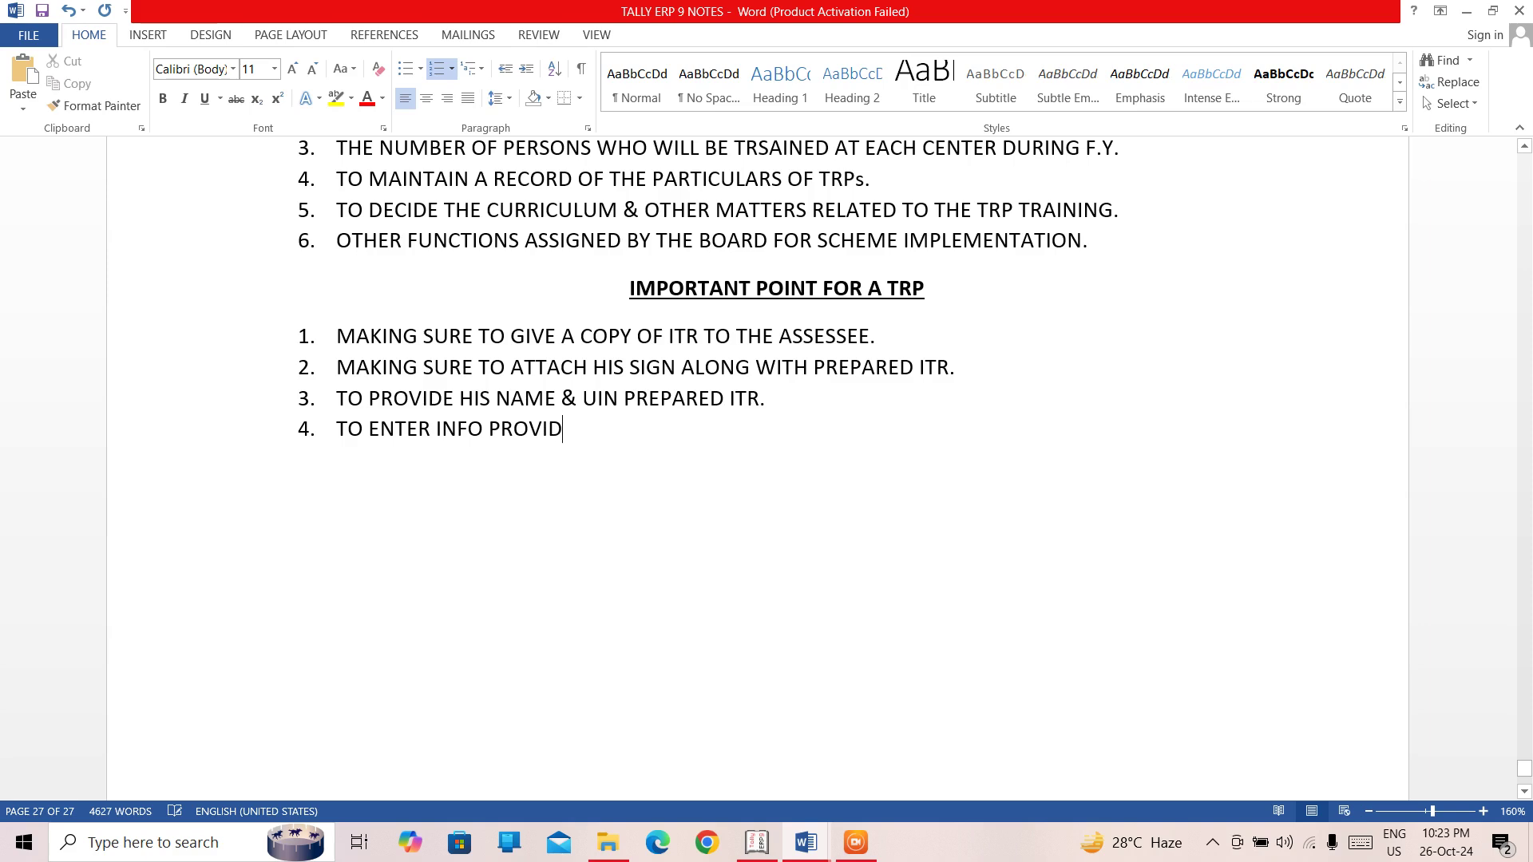
type("ED BY THEASSESS")
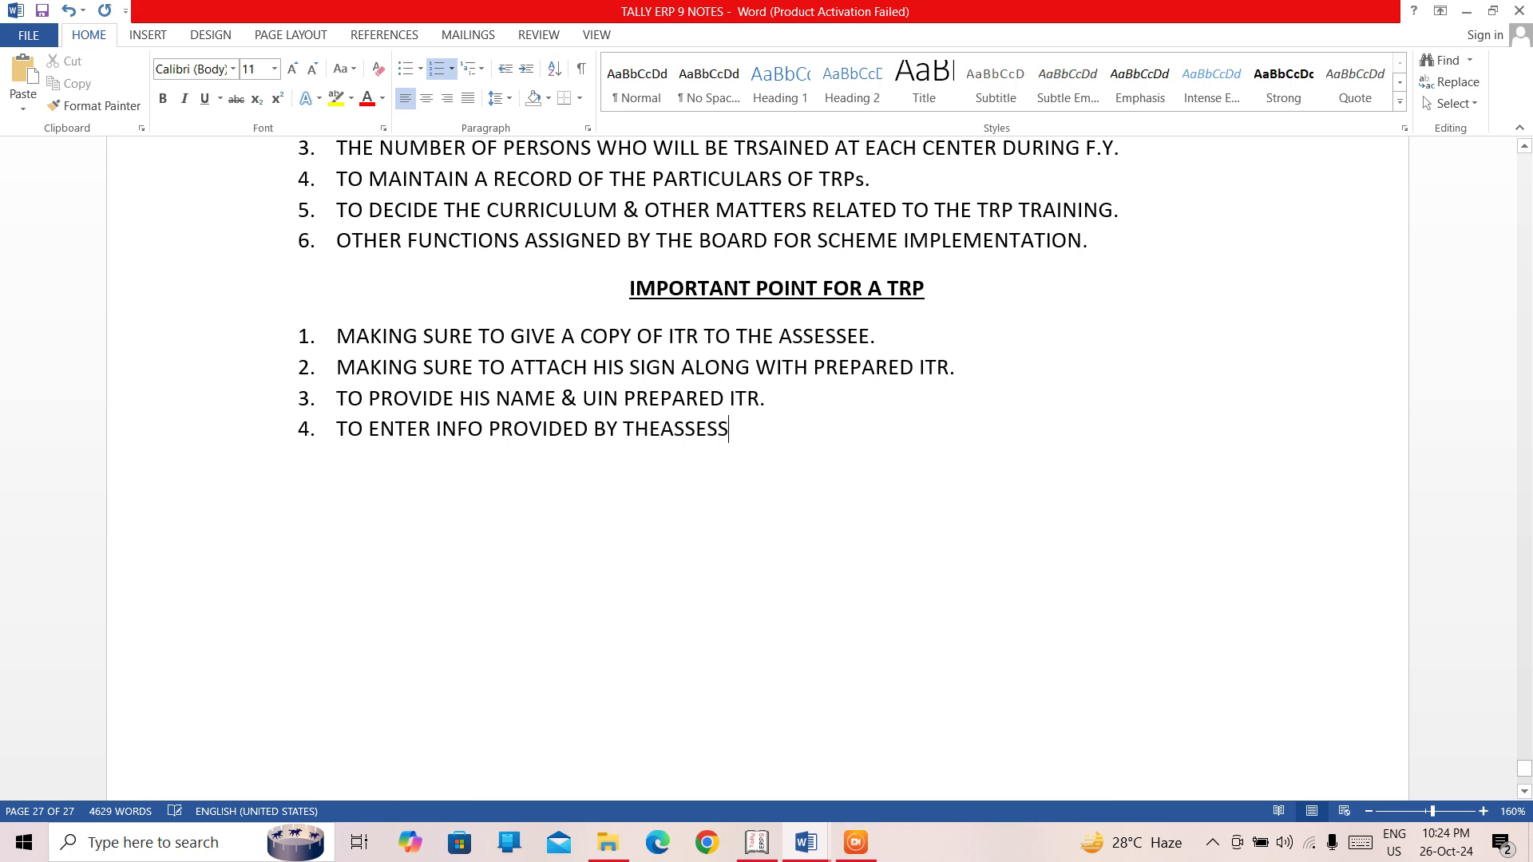
type("EE CORRECTLY IN I")
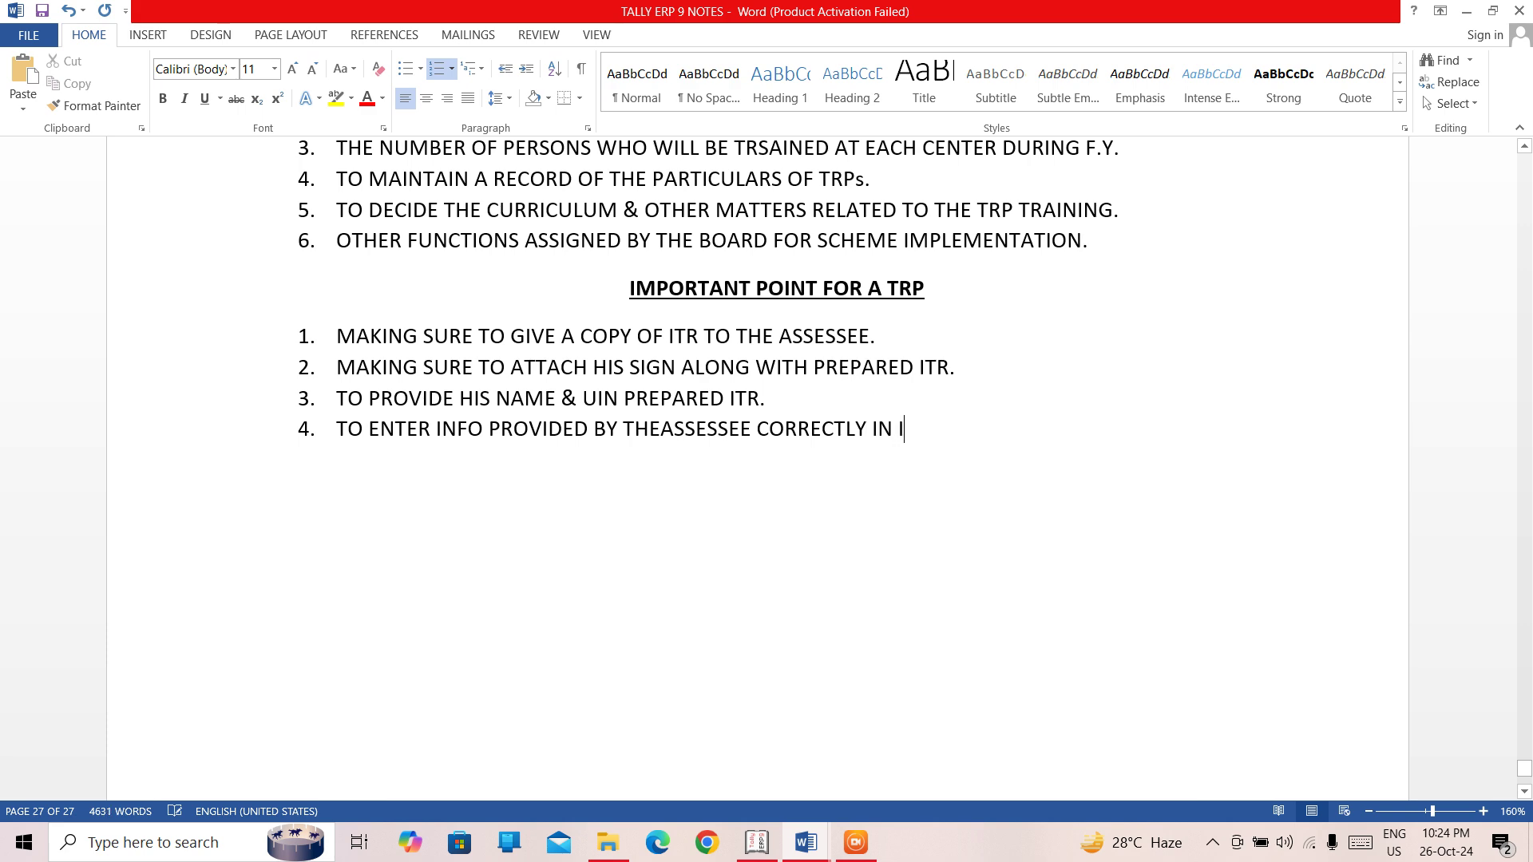
type("TR.")
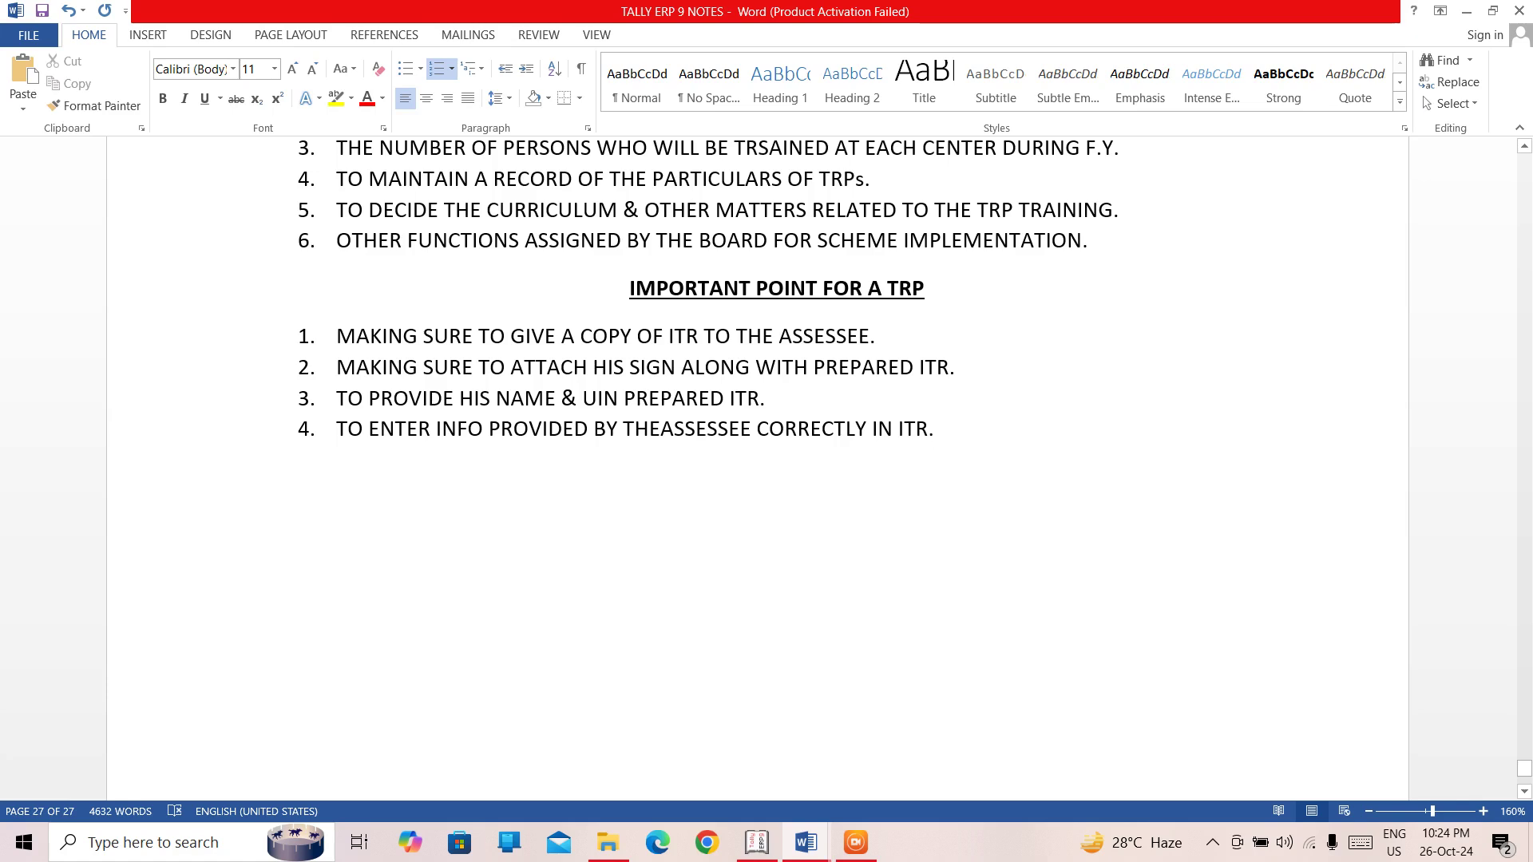
Add list item 5, "COMPUTATION MISTAKES IN THE ITR ARE NOT REPEATED."
key("Return")
type("COMPUT")
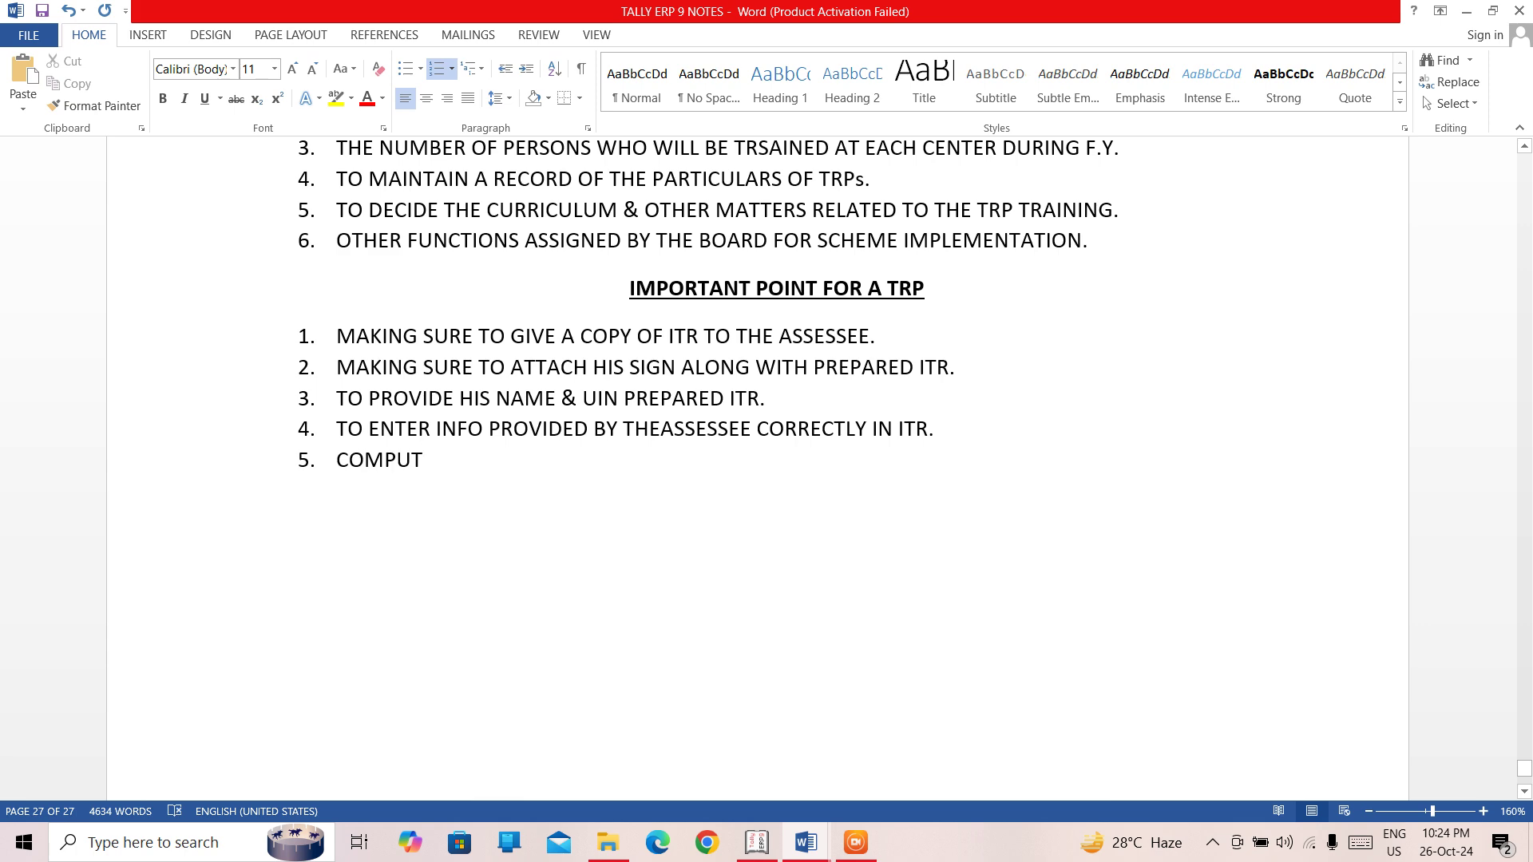
type("ATION MISTAKES")
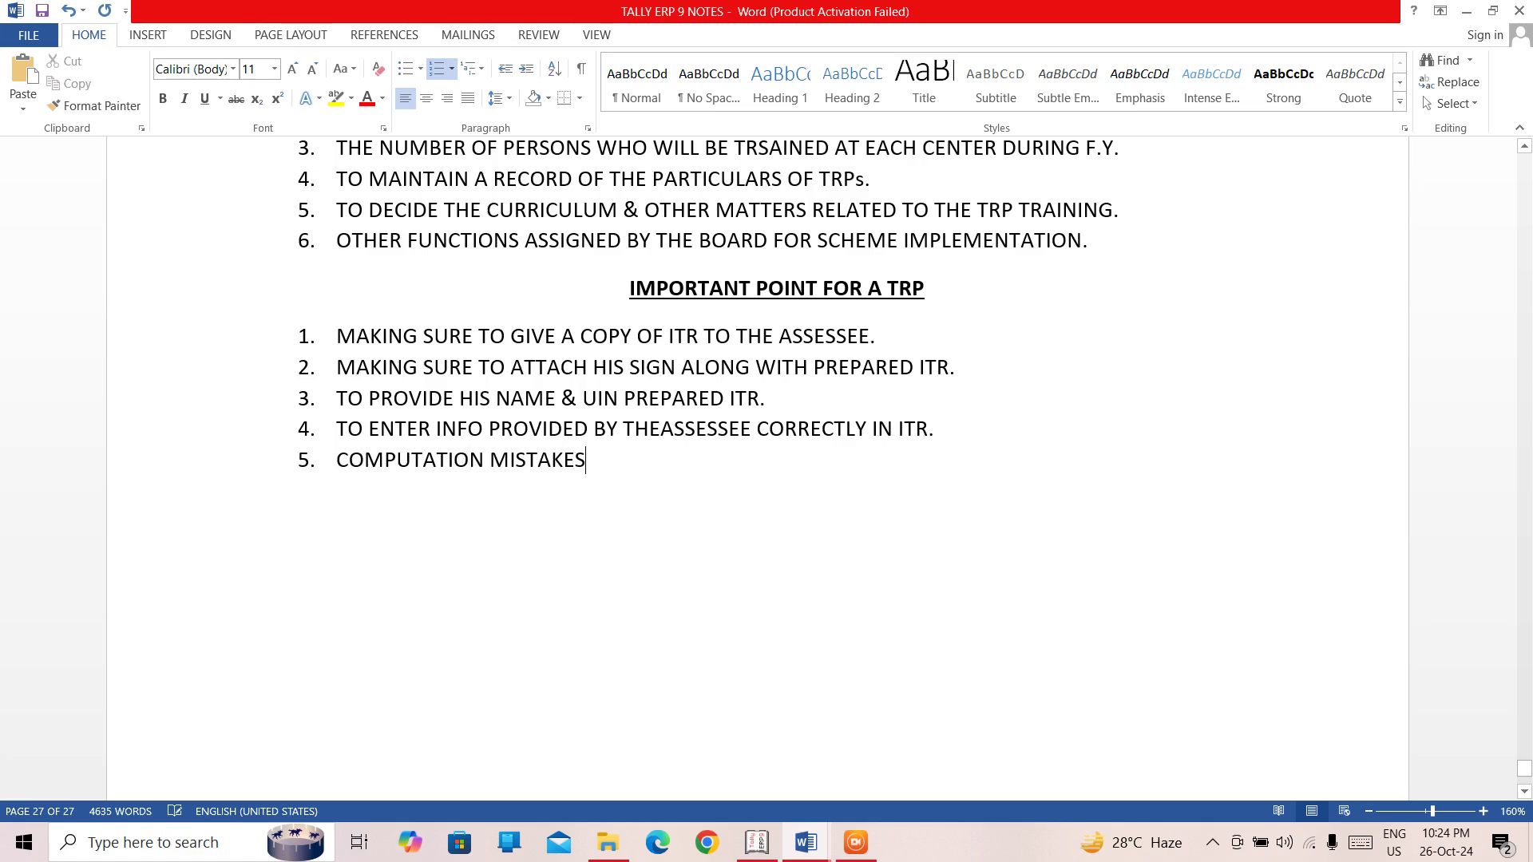
type("U-")
key("BackSpace")
key("BackSpace")
type("IN THE ITR ARE NOT")
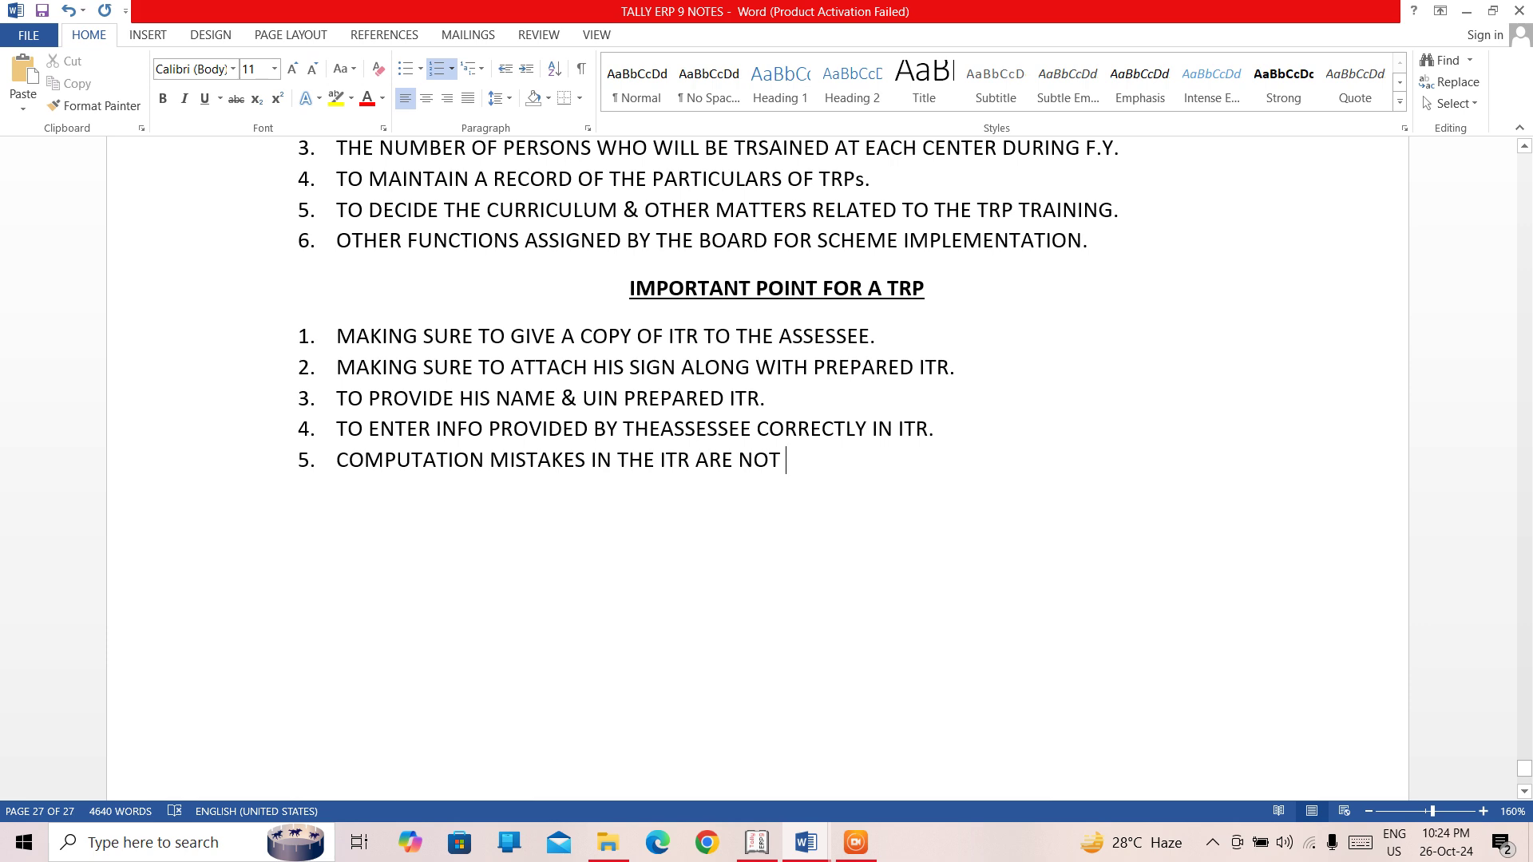
type(" REPEATED.")
Start list item 6 with the words "HE DOES NOT MAKE A WRONG OR FOAUDULANT"
key("Return")
type("H")
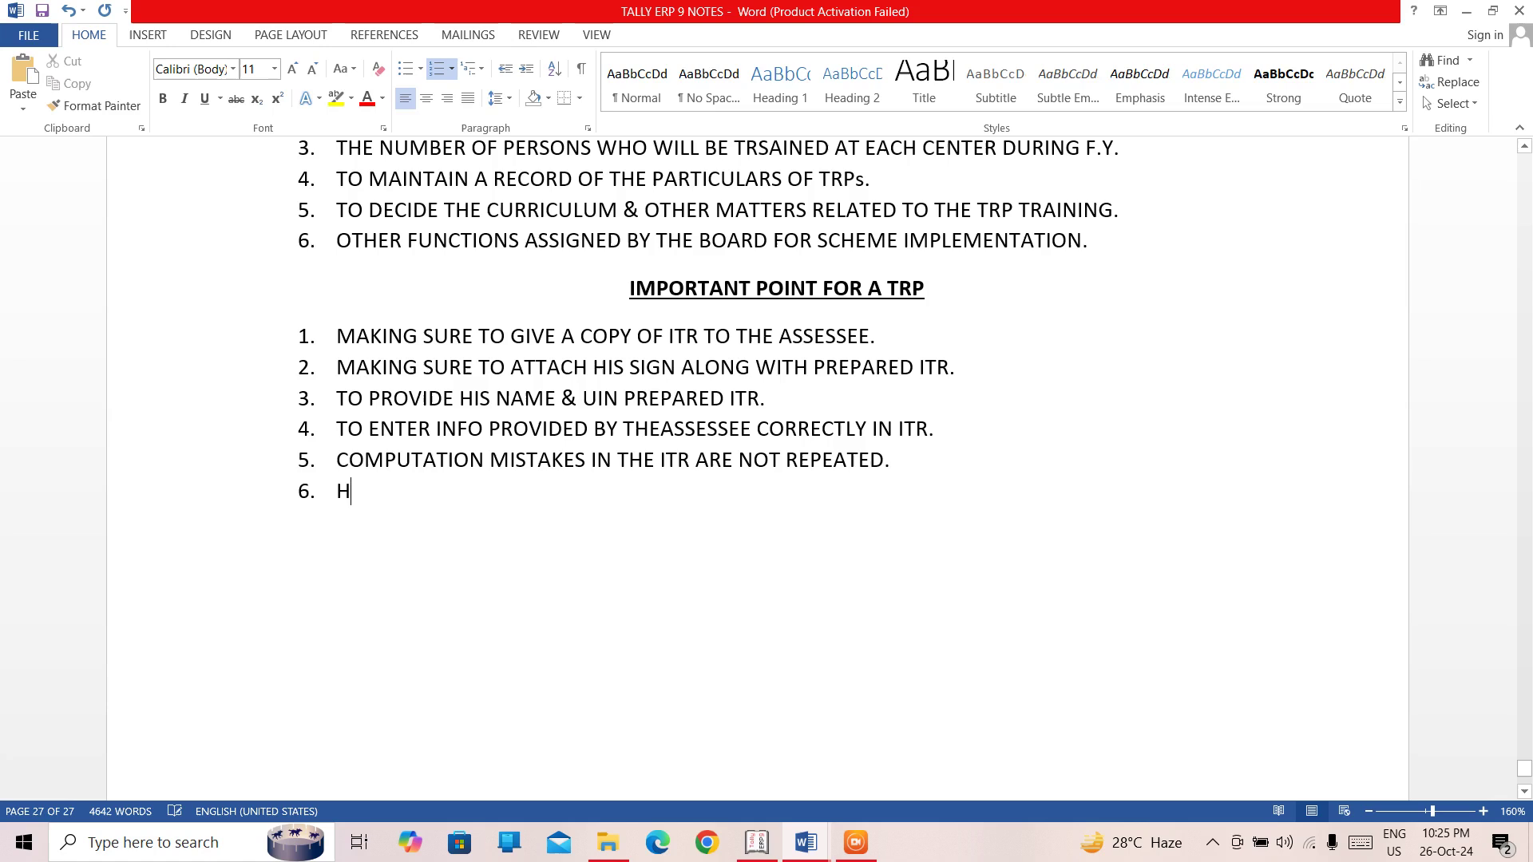
type("E DOES")
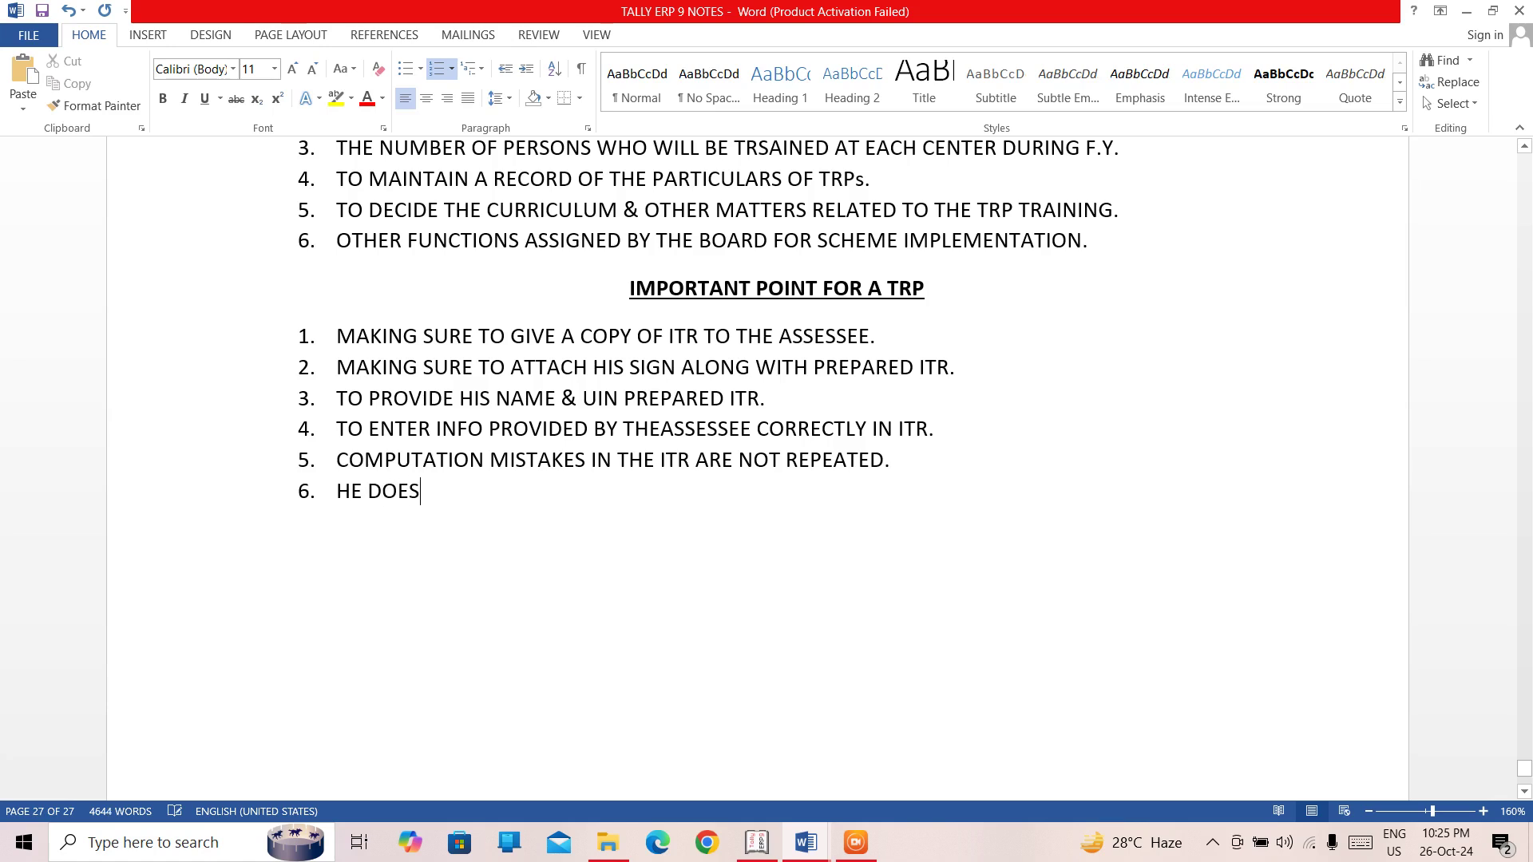
type(" NOT MAKE A WRONG OT")
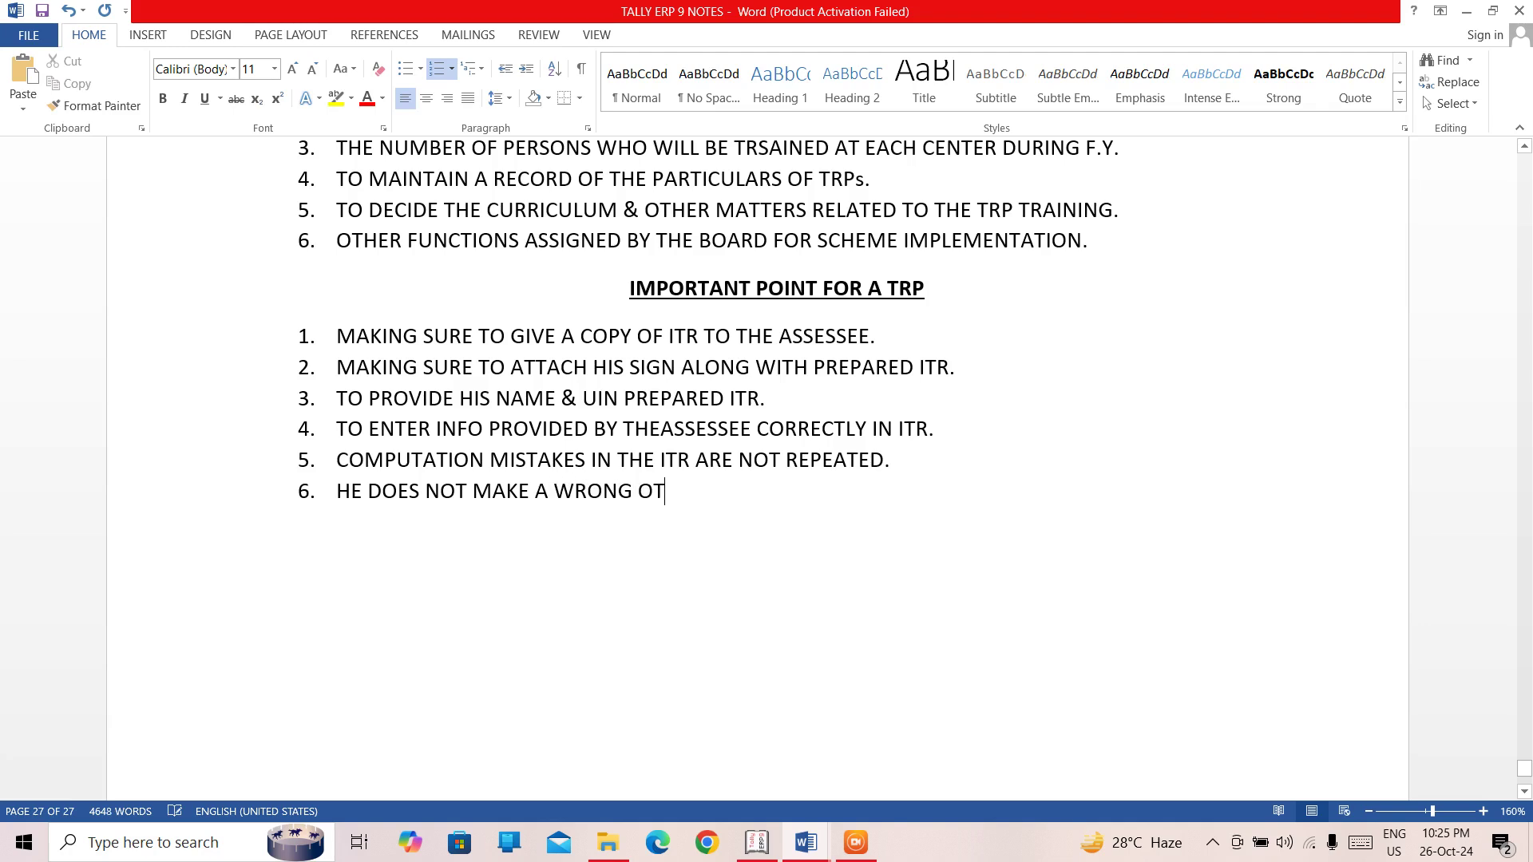
key("BackSpace")
type("R FOAUDULANT")
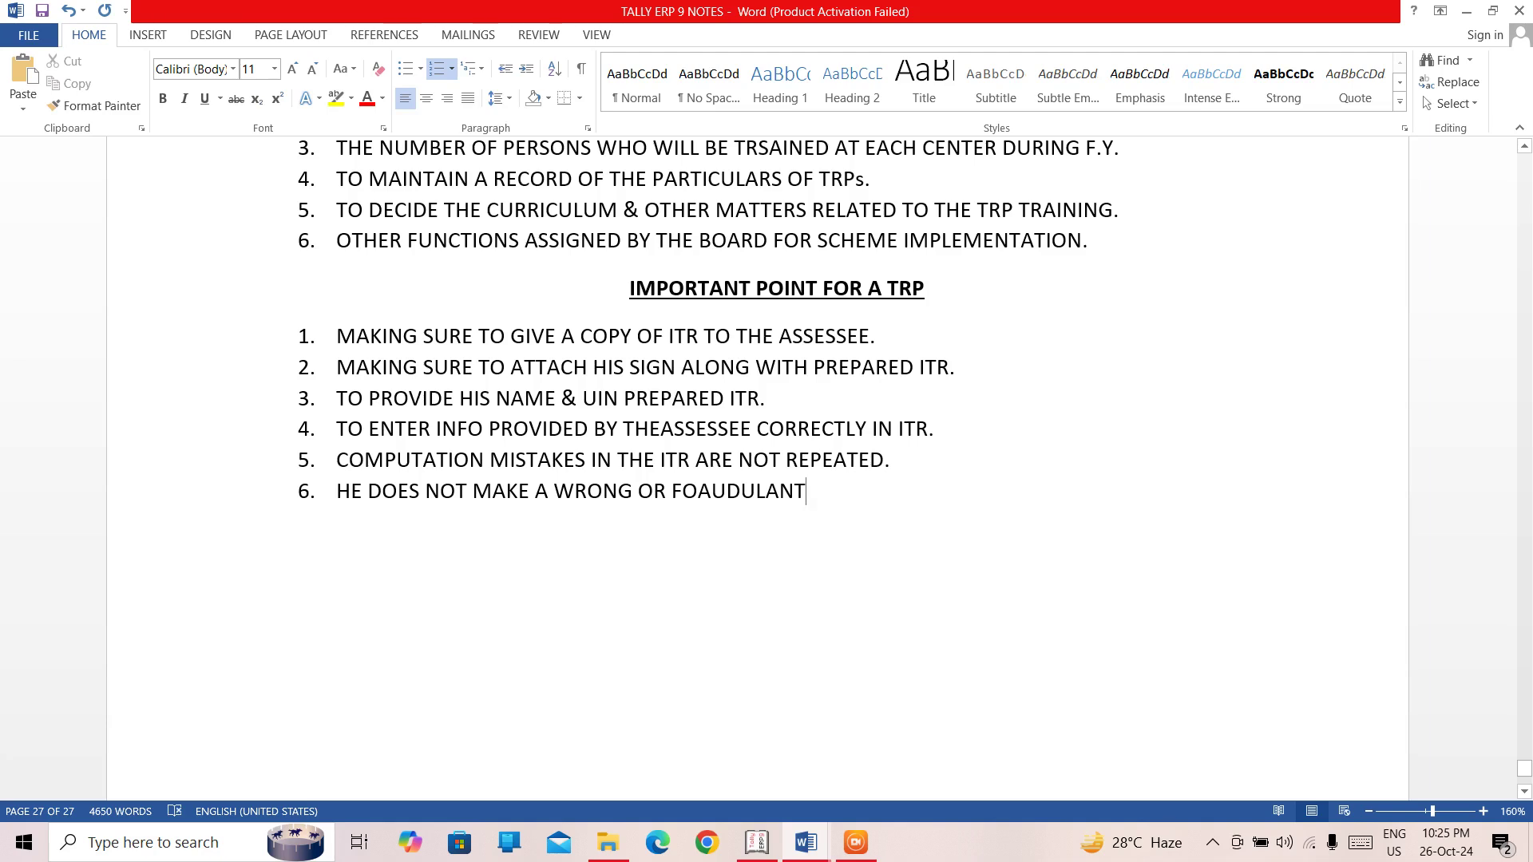
Respell the word "FOAUDULANT" in list item 6 as "FR0AUDULANT"
key("Left")
key("Left")
key("Left")
key("Left")
key("Left")
key("Left")
key("Left")
key("Left")
type("R")
key("BackSpace")
key("BackSpace")
type("R0")
key("Right")
key("Right")
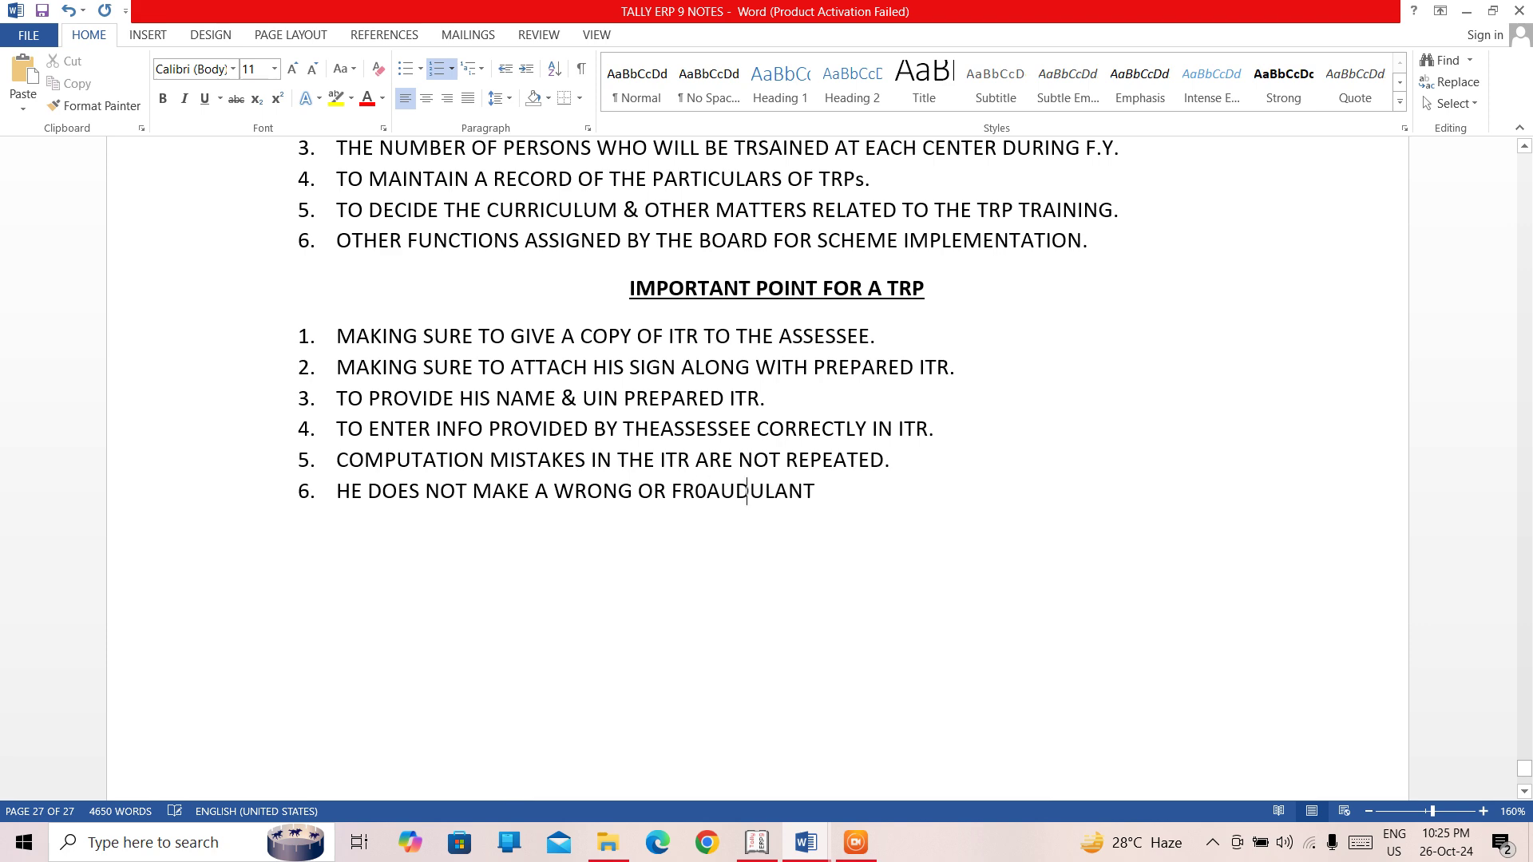
Complete list item 6 with the words "CLAIN FOR DISBURSEMENT."
key("End")
key("Return")
key("Return")
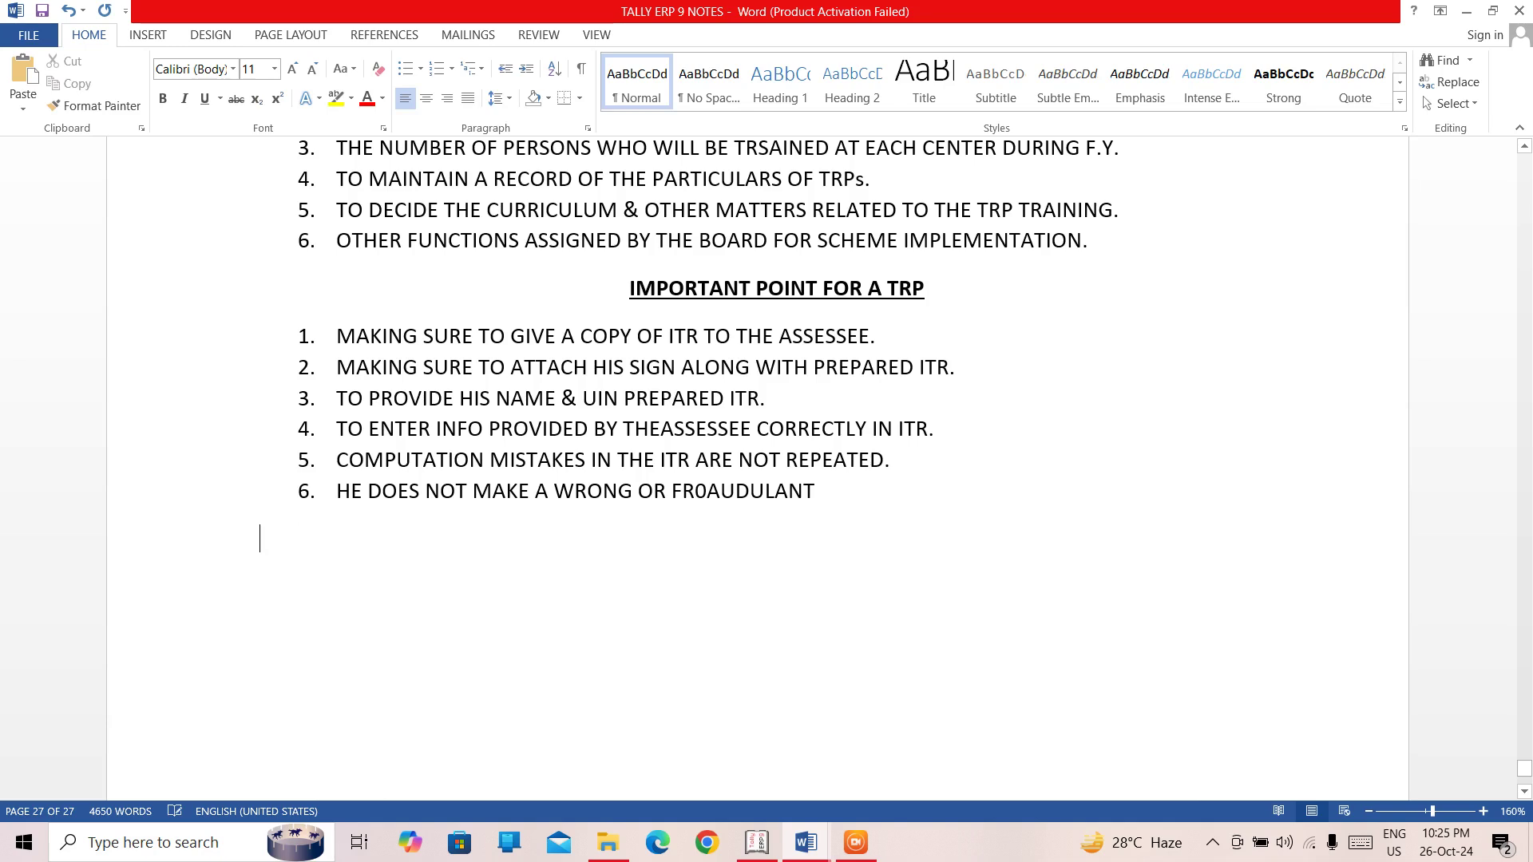
key("BackSpace")
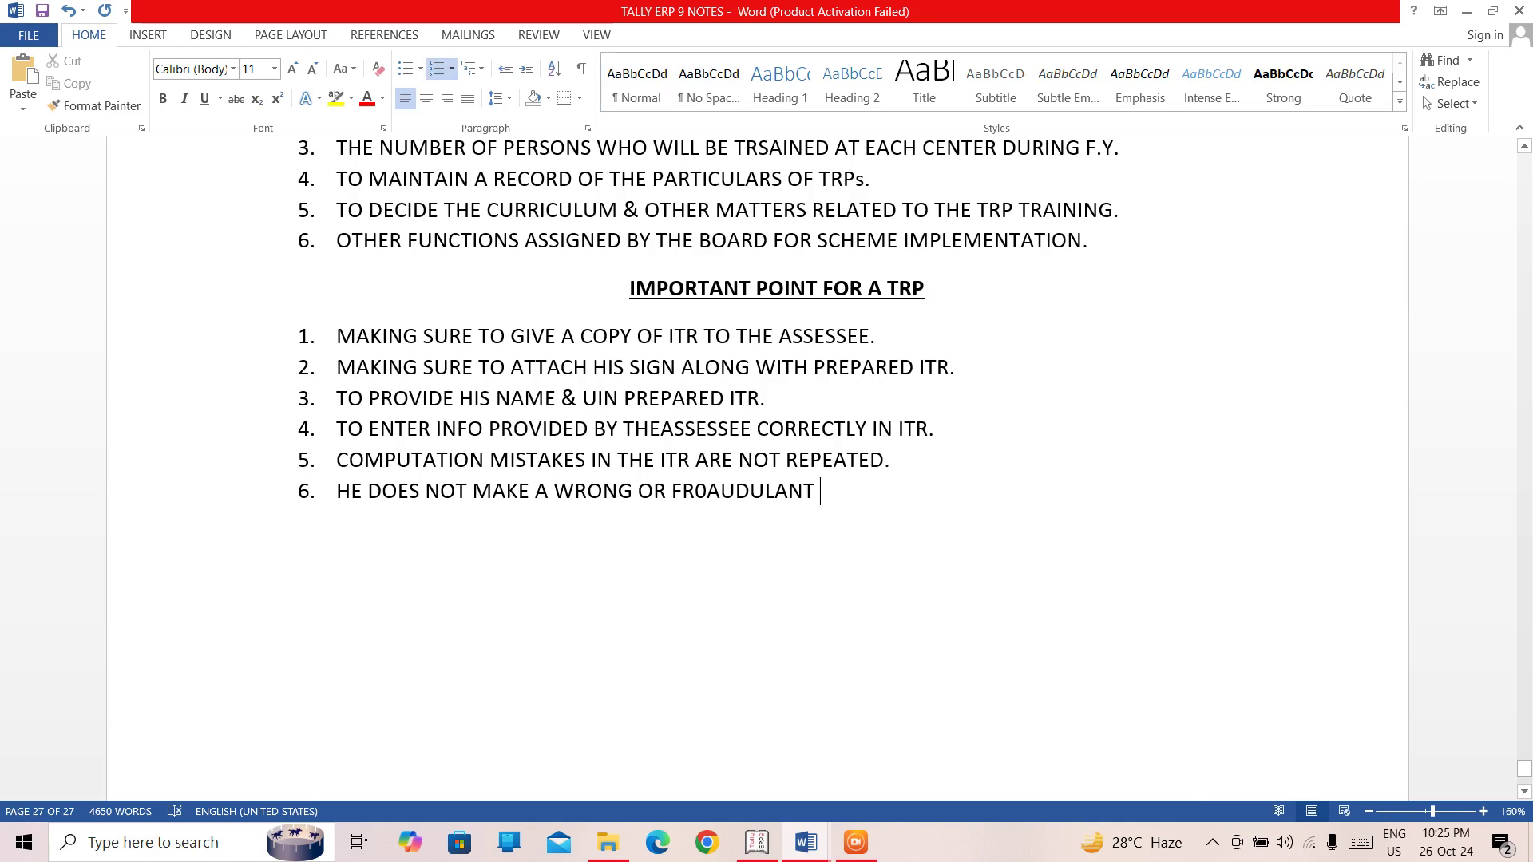
type("CLAI")
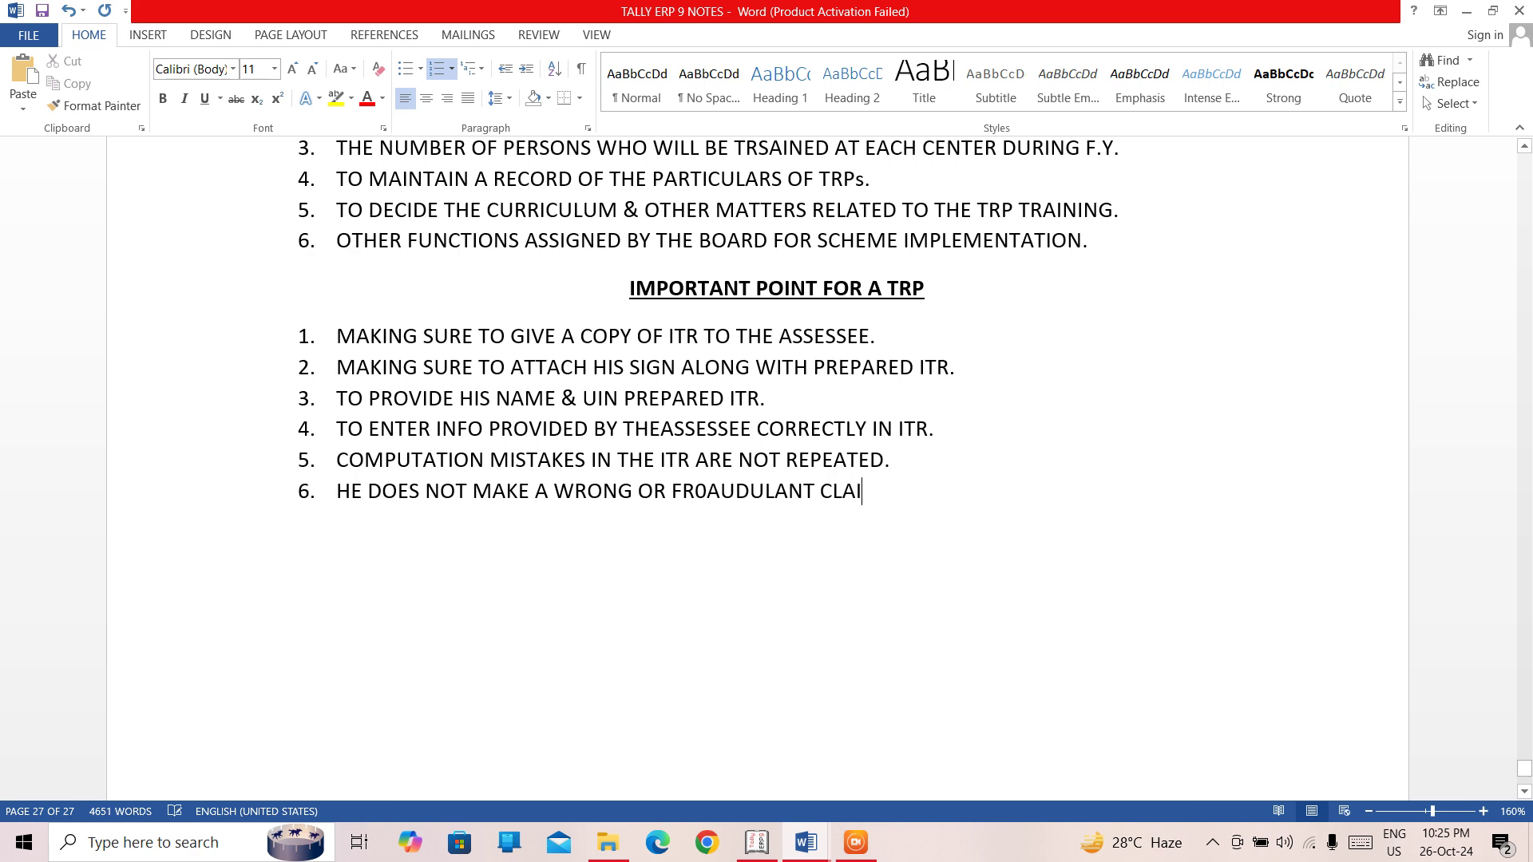
type("N FOR DI")
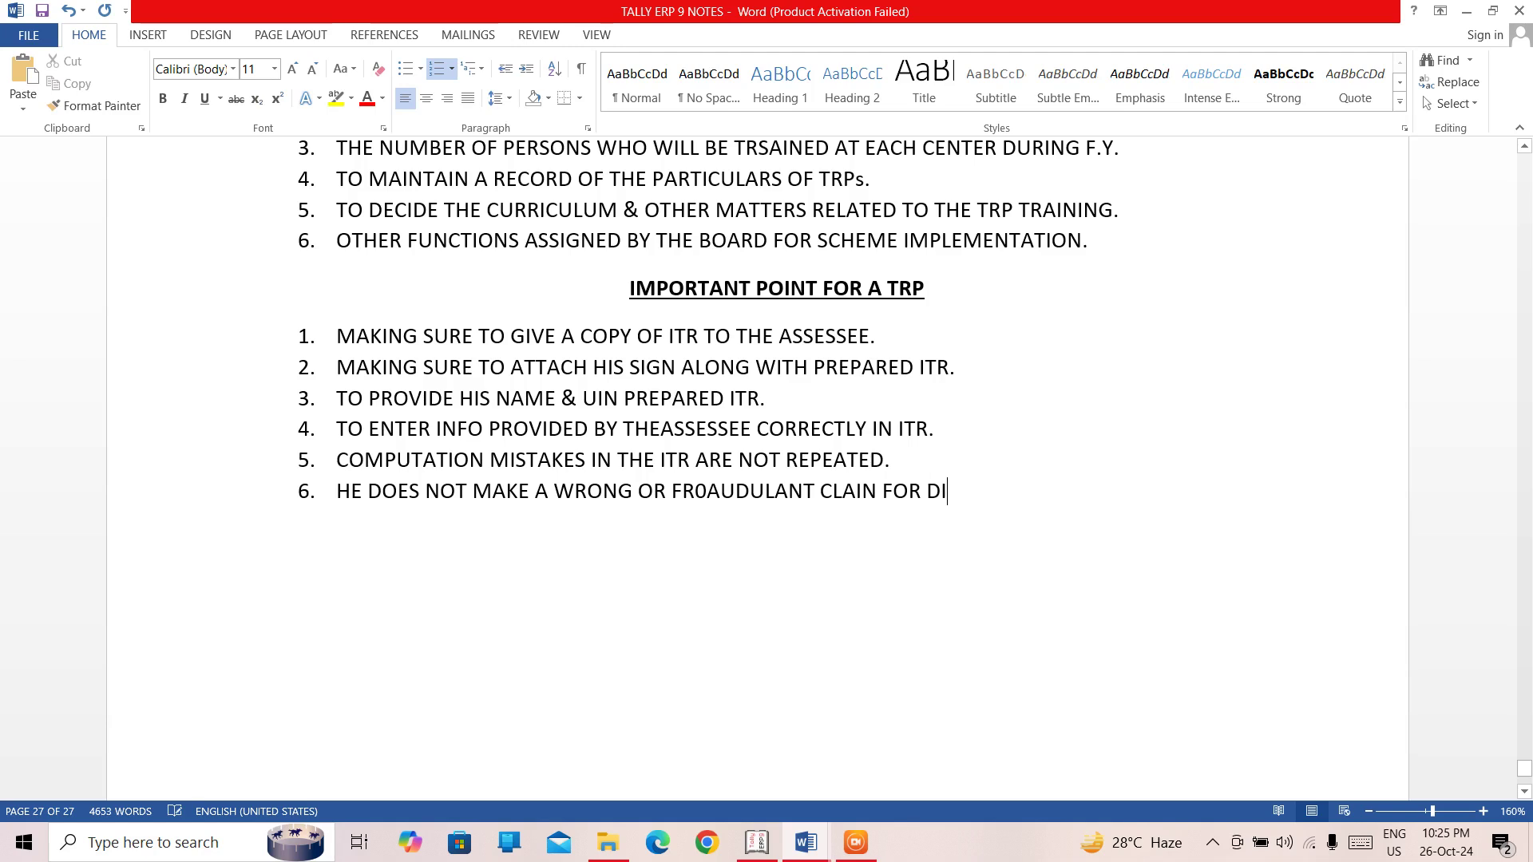
type("SBURSEMENT.")
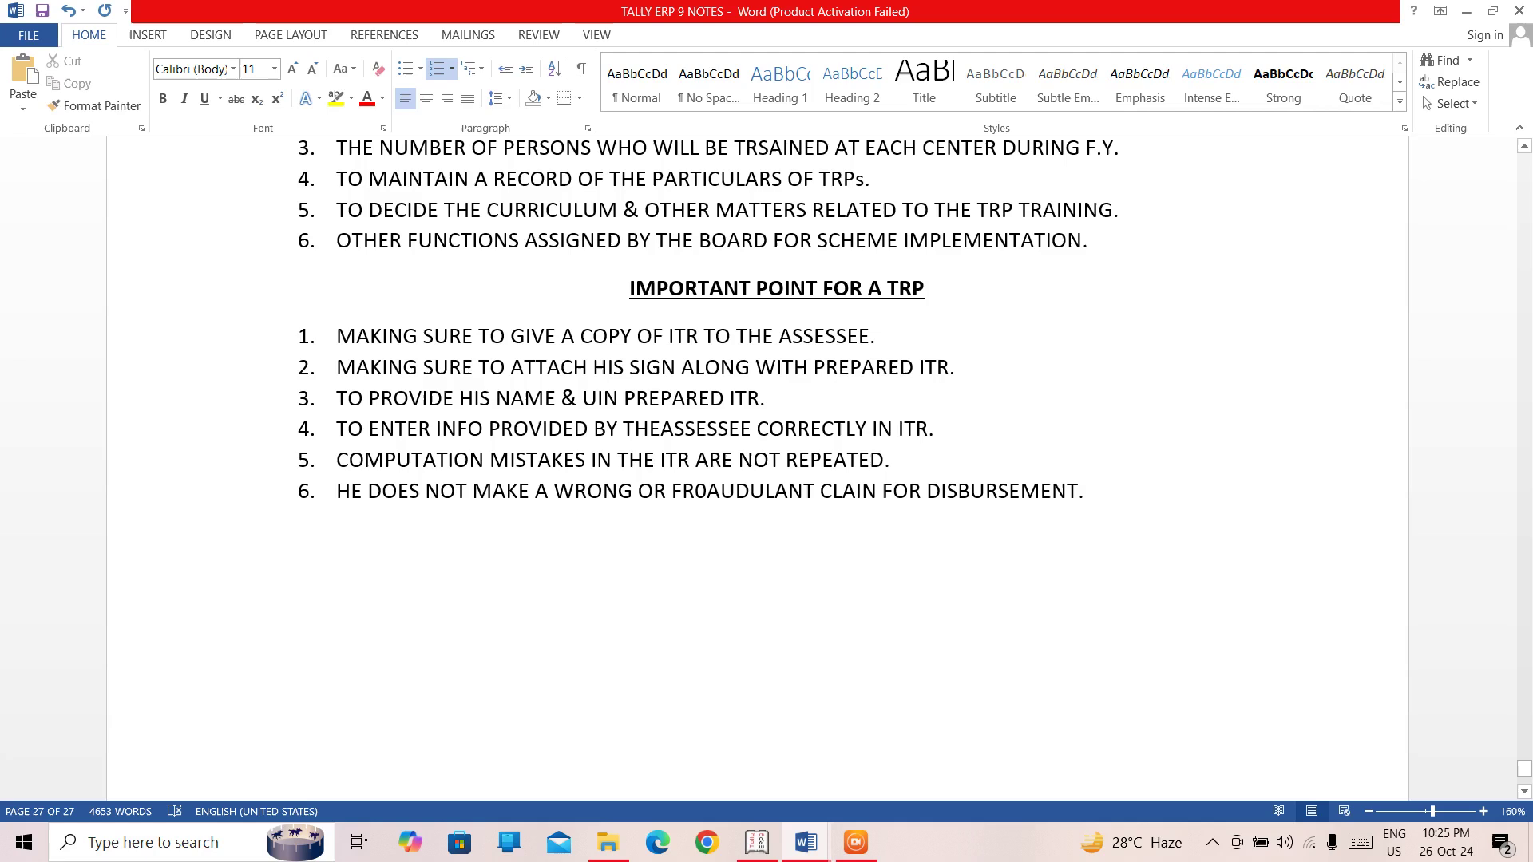
Correct the word "CLAIN" in list item 6 to "CLAIM"
left_click(878, 497)
key("BackSpace")
type("M")
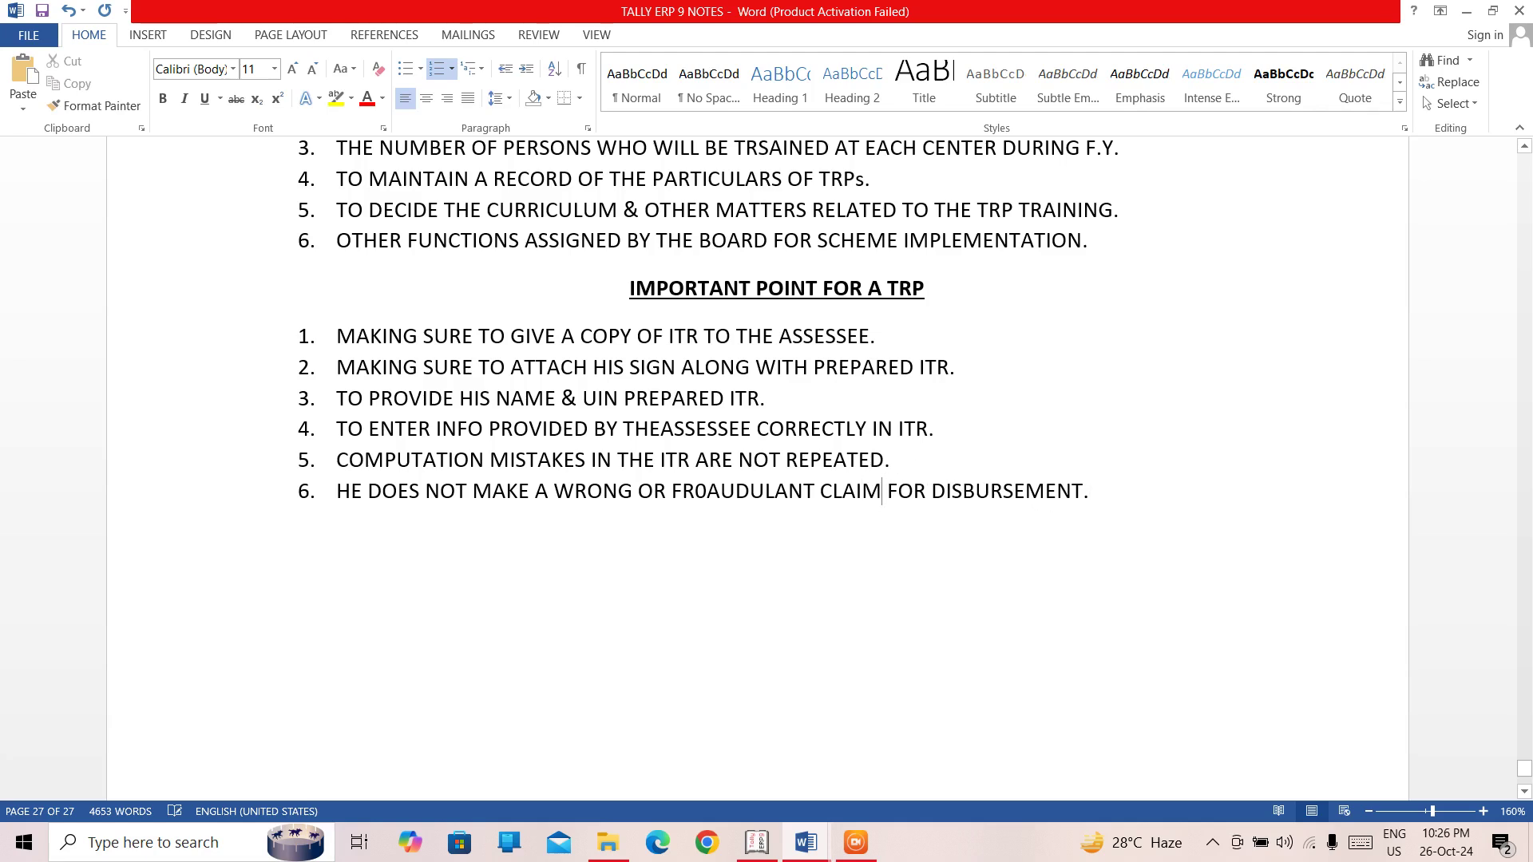
Remove the stray zero from "FR0AUDULANT" in list item 6 so that it reads "FRAUDULANT"
key("Left")
key("Left")
key("Left")
key("Left")
key("Left")
key("Left")
key("Left")
key("Left")
key("Left")
key("Left")
key("Left")
key("Left")
key("Left")
key("Left")
key("Left")
key("Right")
key("BackSpace")
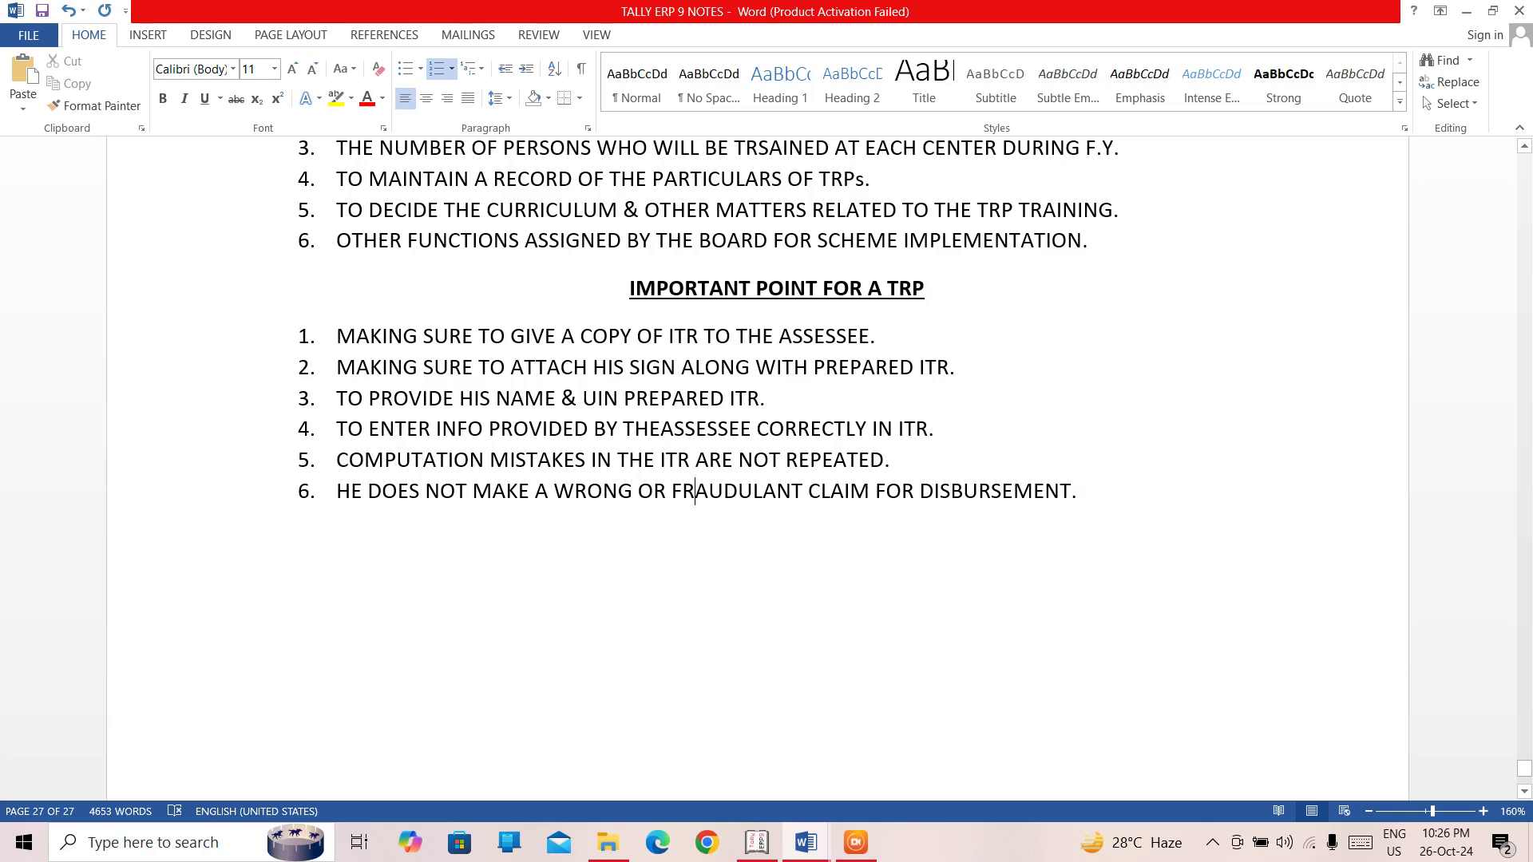
Add list item 7, "HE IS NOT ENGAGED IN ANY FINANCIAL IRREGULARITY,OR FRAUD."
key("Right")
key("Right")
key("Right")
key("Right")
key("Right")
key("Right")
key("Right")
key("Right")
key("Right")
key("Right")
key("Right")
key("Right")
key("Right")
key("Right")
key("Right")
key("Right")
key("Right")
key("Right")
key("Right")
key("Right")
key("Right")
key("Right")
key("Right")
key("Right")
key("Right")
key("Right")
key("Right")
key("Right")
key("Return")
type("HE IS NOT E")
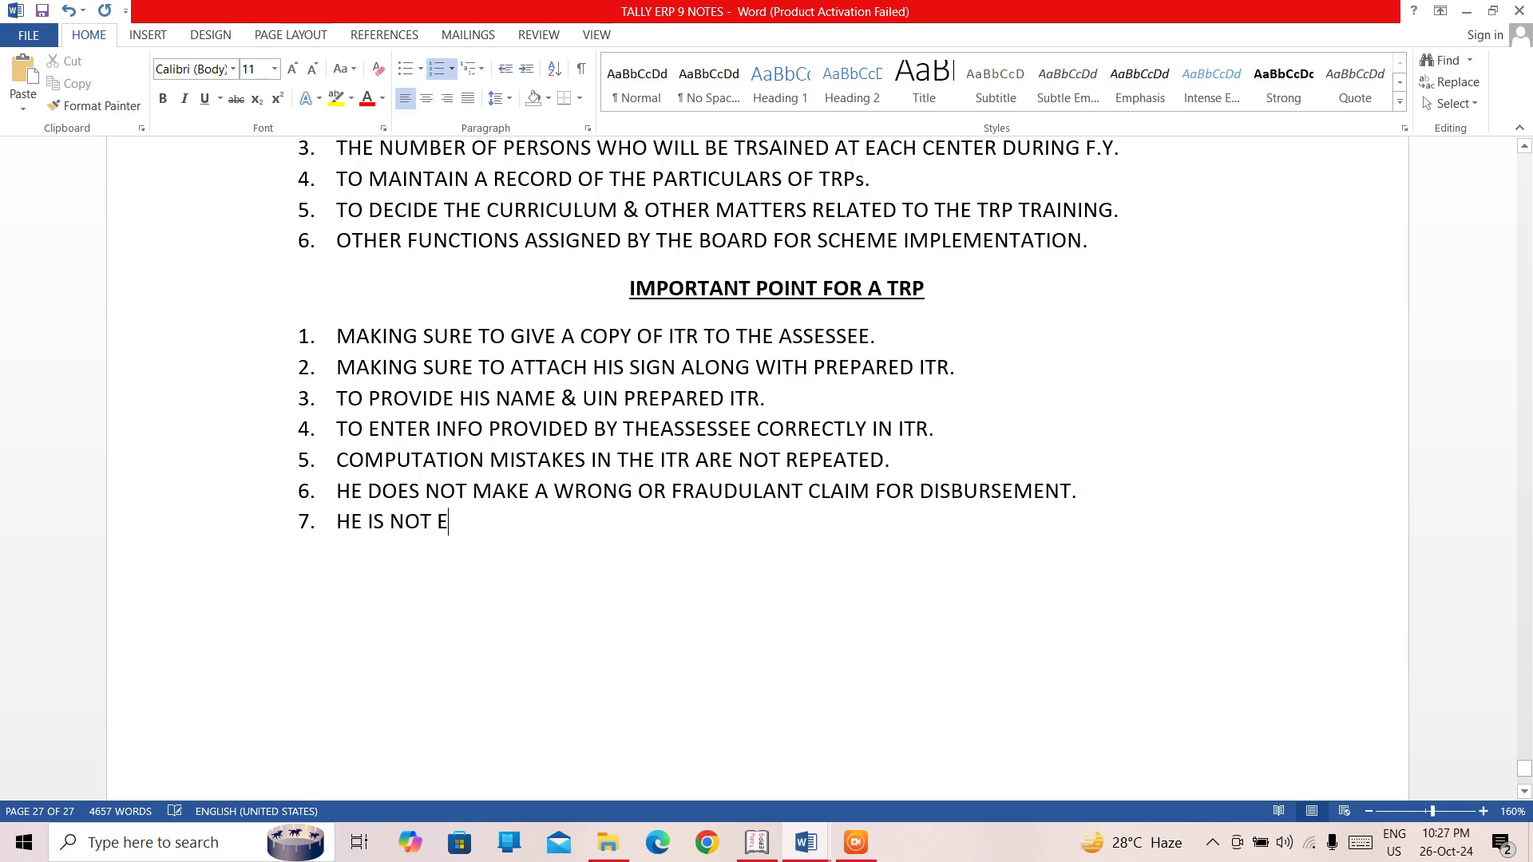
type("NGAGED IN ANY ")
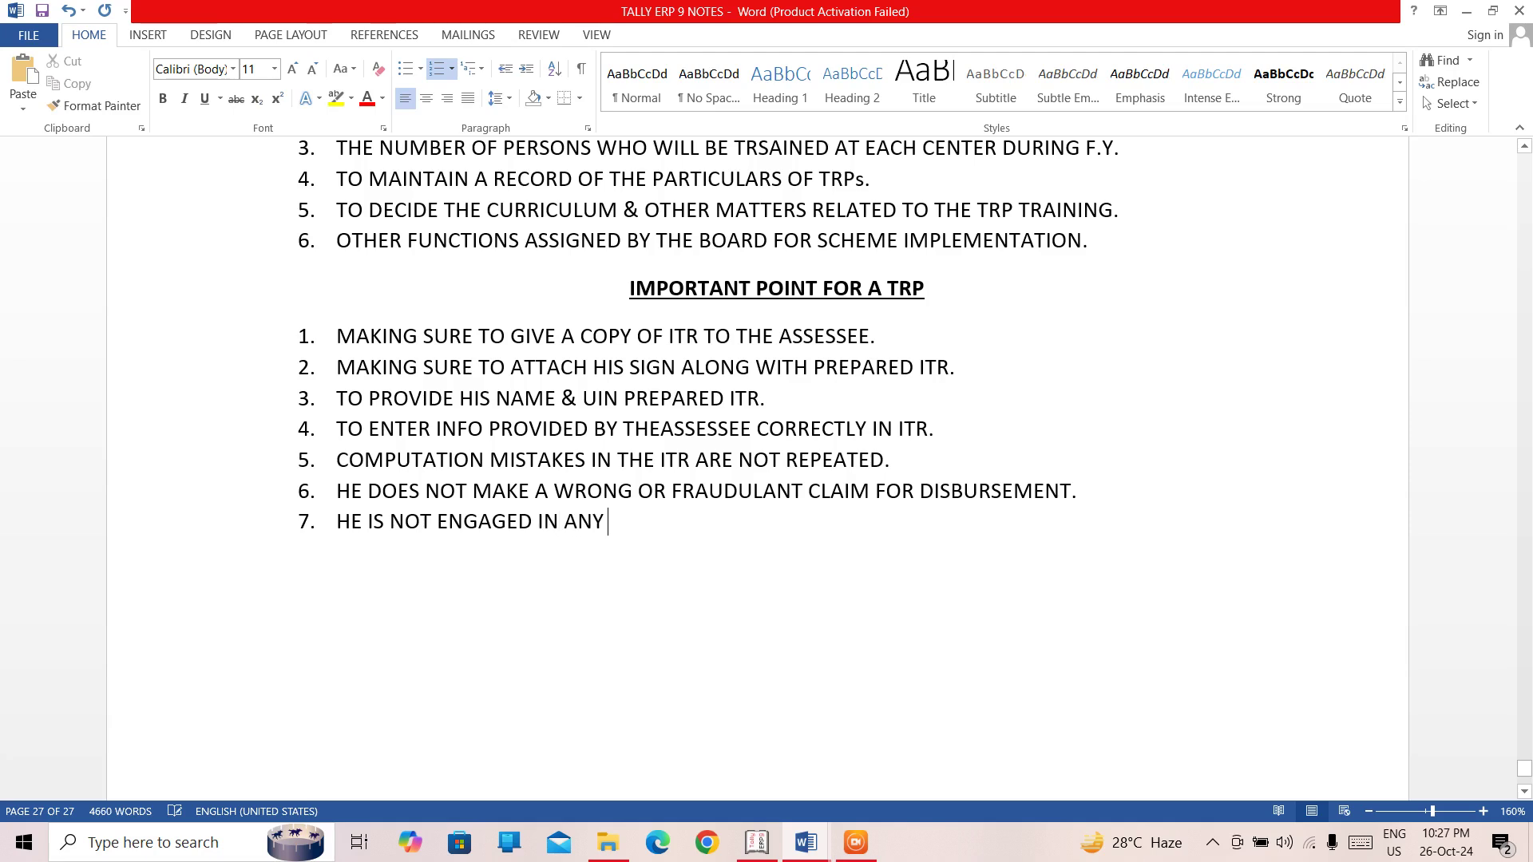
type("FINANCIAL IRRE")
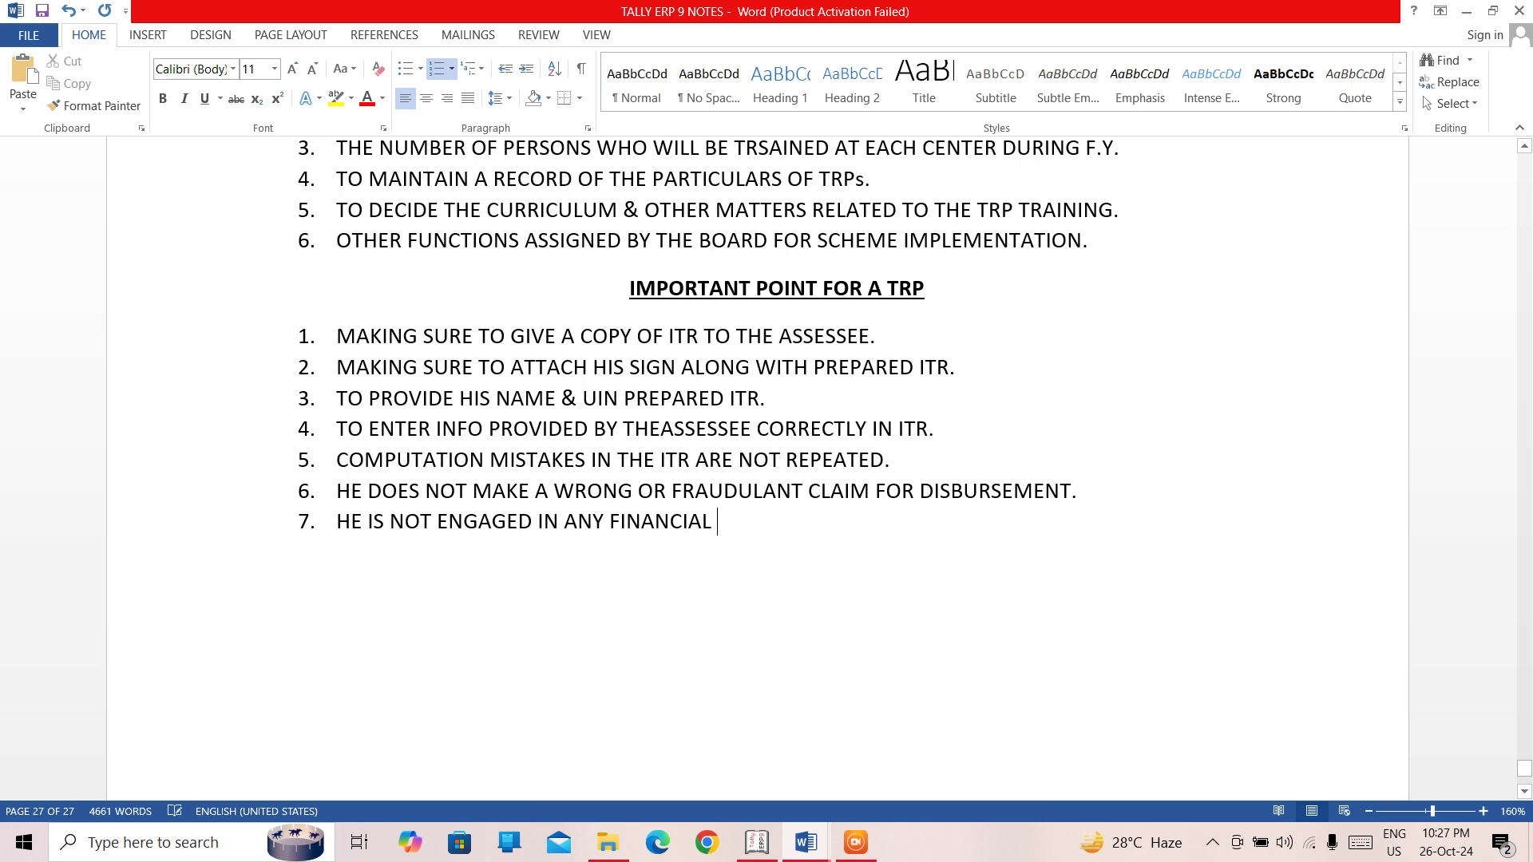
type("GULARITY")
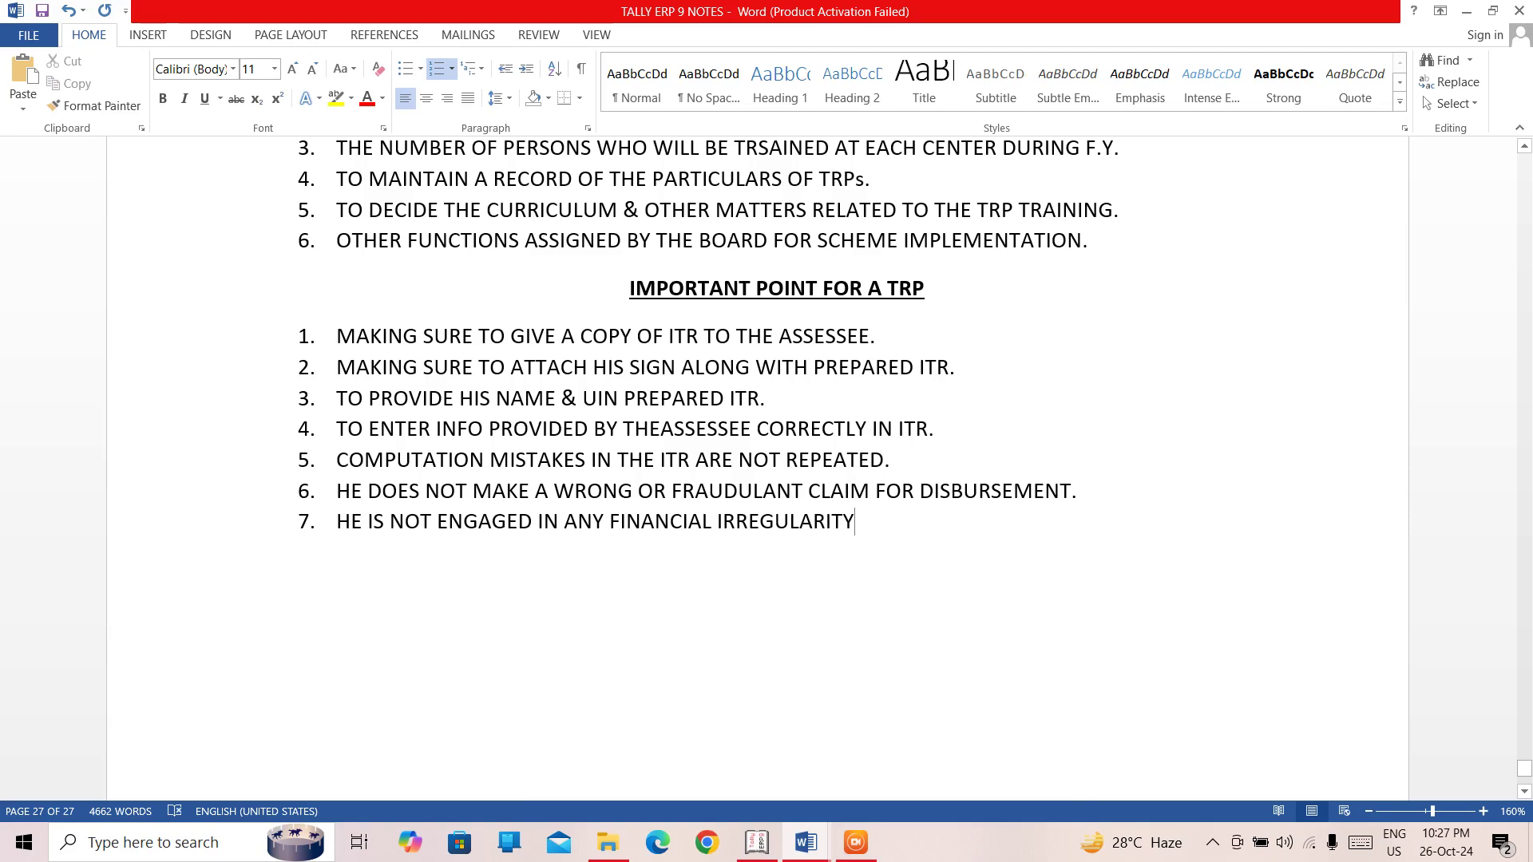
type(",OR FRAUD.")
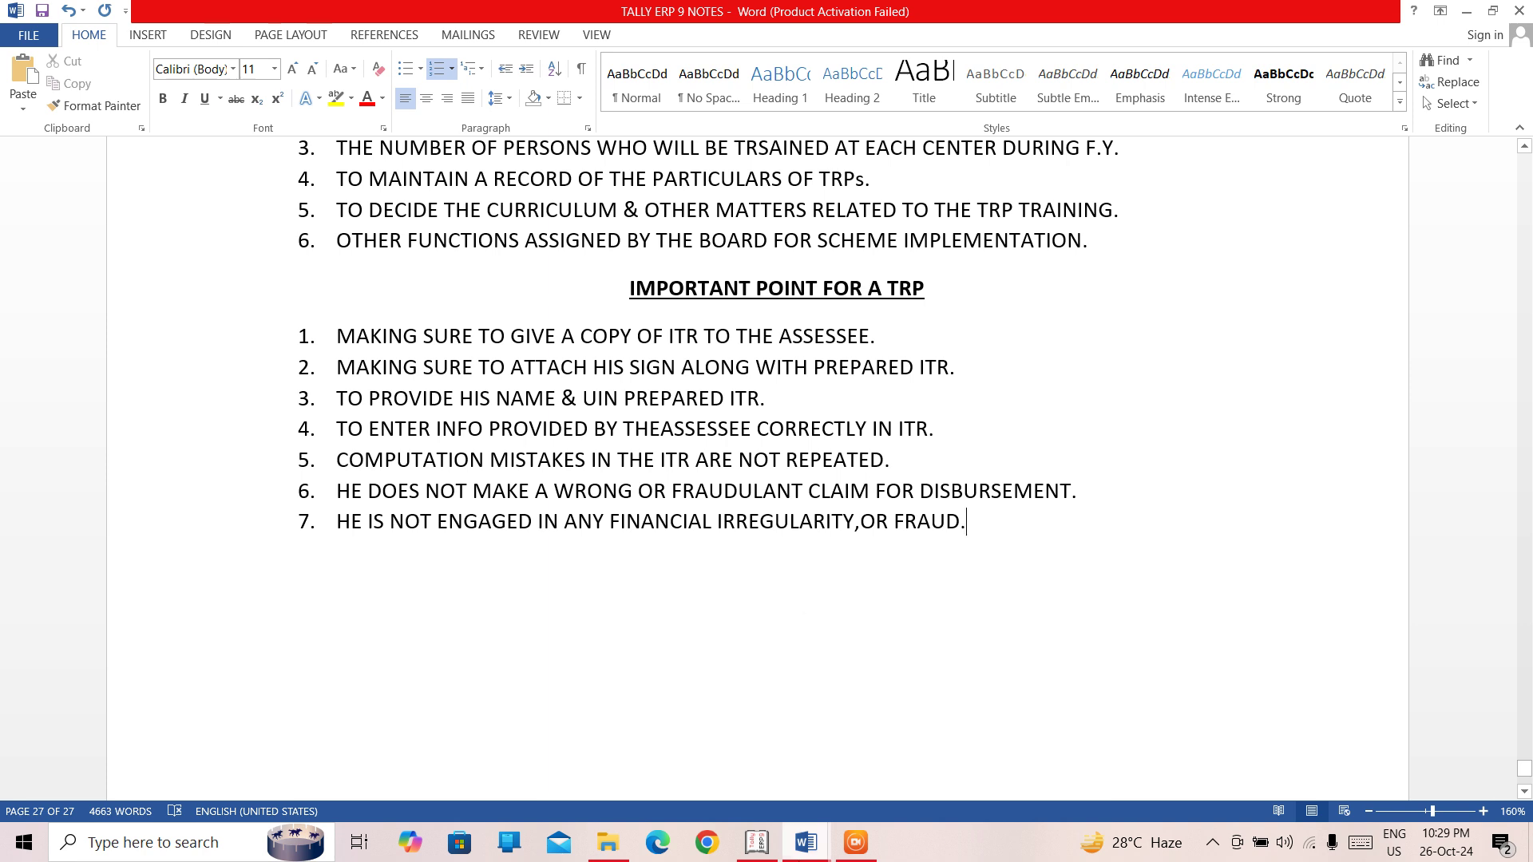
Switch to Tally.ERP 9 at the Gateway of Tally
left_click(756, 843)
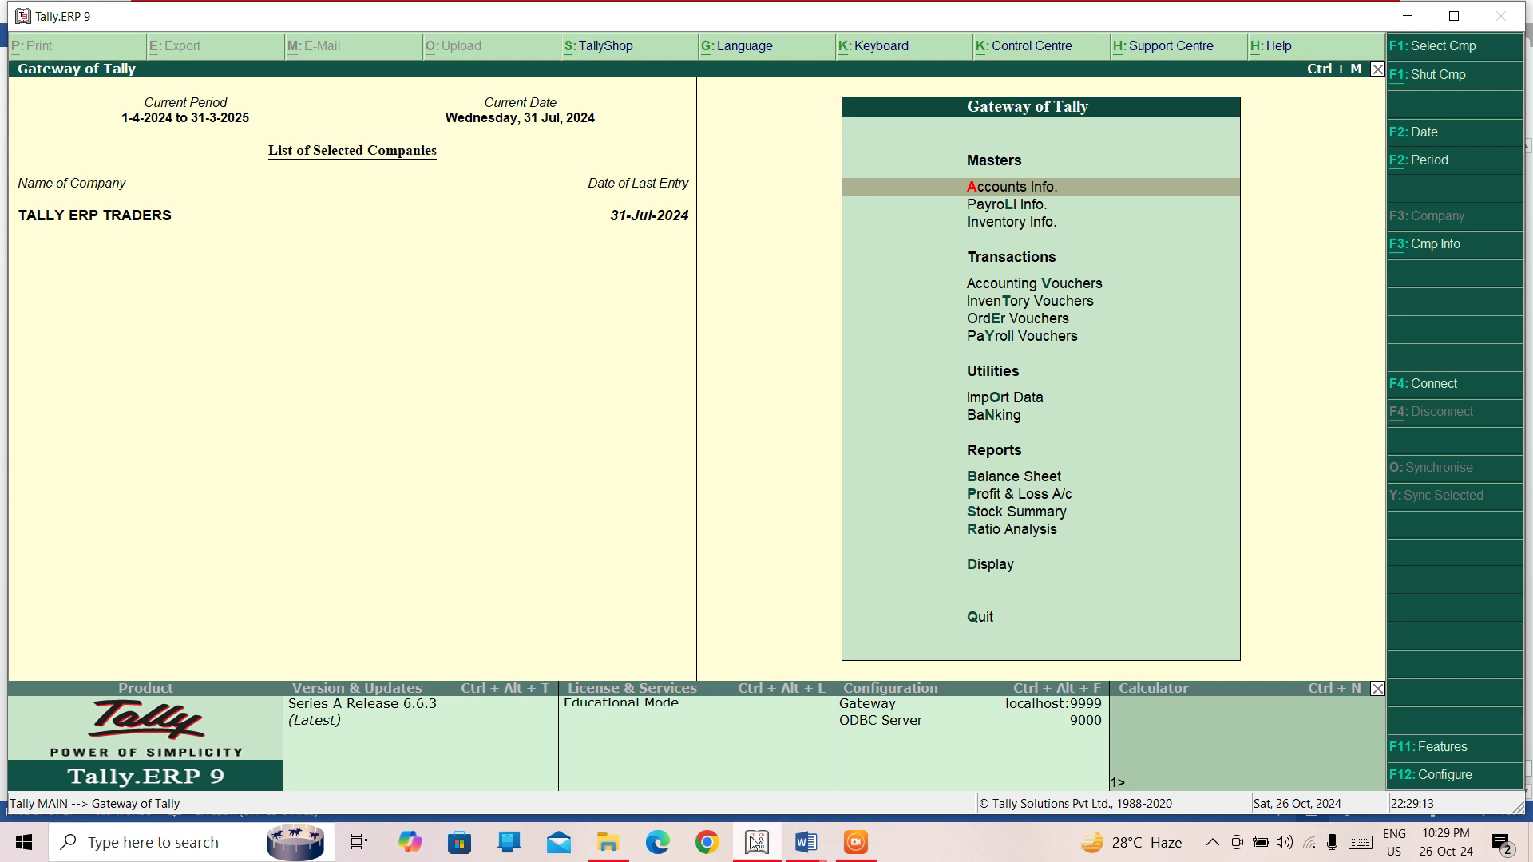